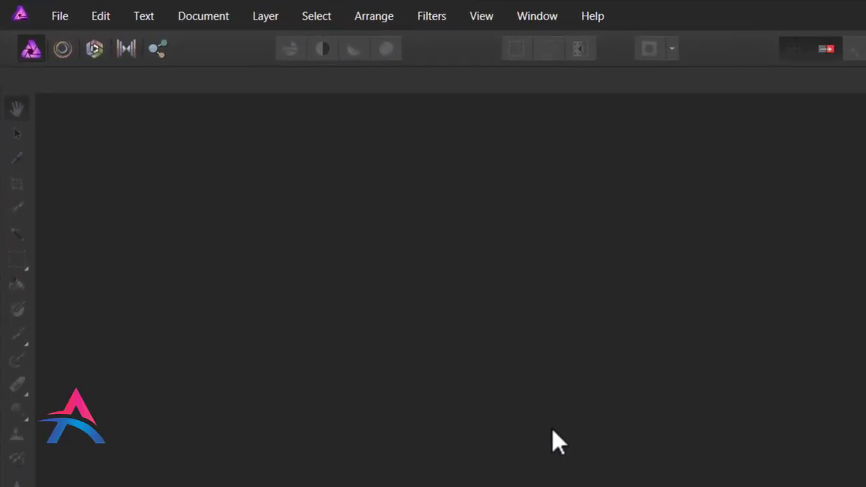
Open the Man photo from the Pictures folder.
{"action": "left_click", "coordinate": [61, 16]}
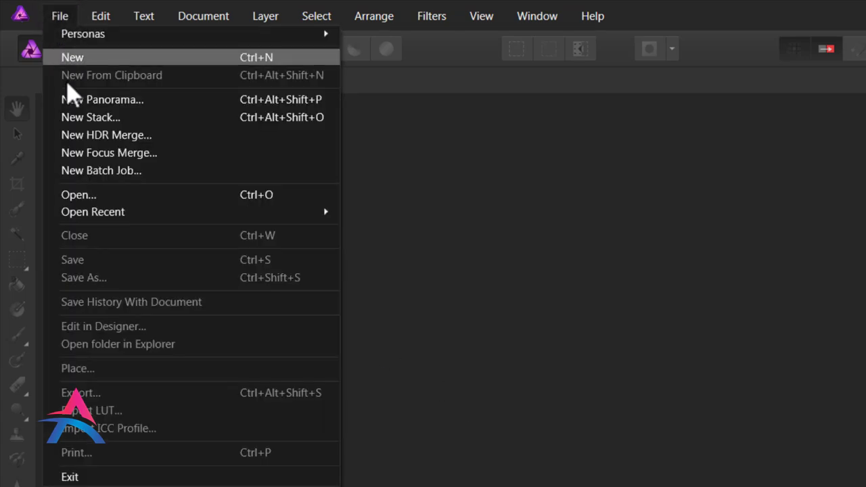
{"action": "left_click", "coordinate": [79, 195]}
{"action": "left_click", "coordinate": [401, 177]}
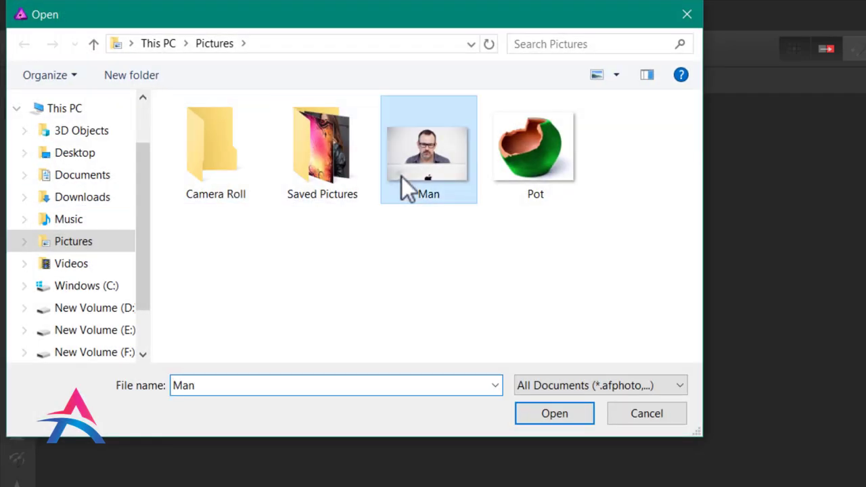
{"action": "left_click", "coordinate": [541, 414]}
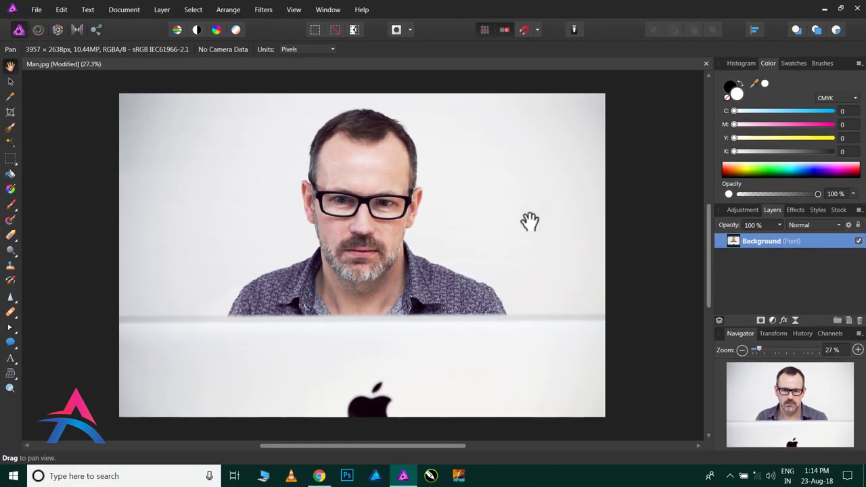
Enlarge and shift the Background layer so the man fills the canvas, then deselect.
{"action": "left_click", "coordinate": [10, 81]}
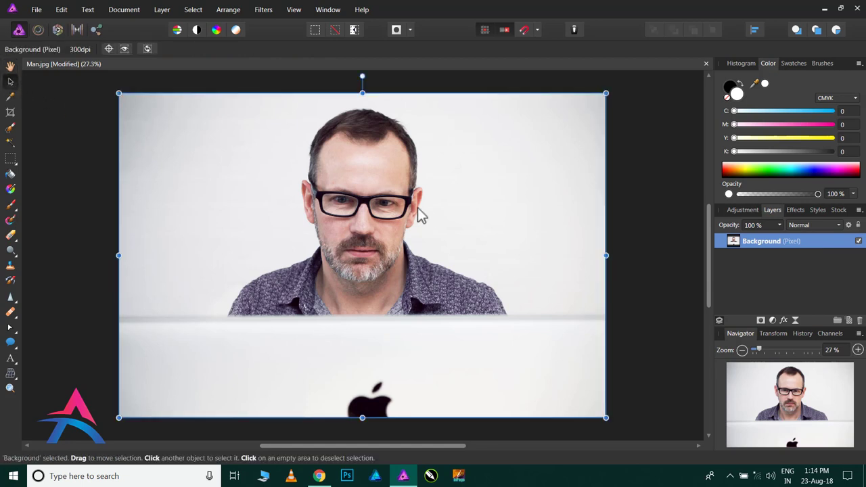
{"action": "scroll", "coordinate": [424, 206], "scroll_direction": "down", "scroll_amount": 3}
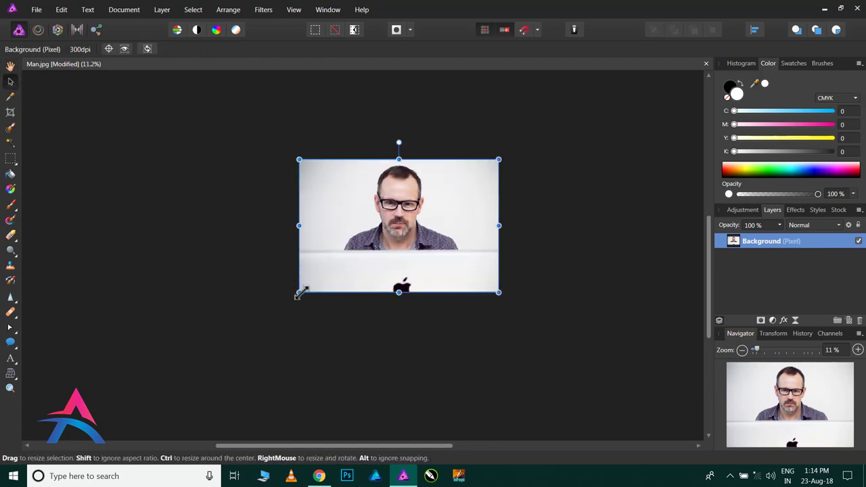
{"action": "left_click_drag", "start_coordinate": [300, 292], "coordinate": [251, 348]}
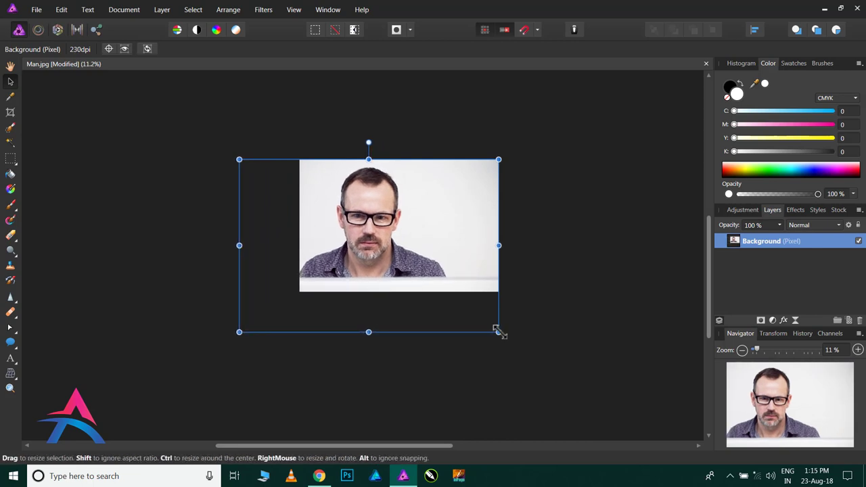
{"action": "mouse_move", "coordinate": [498, 331]}
{"action": "left_mouse_down"}
{"action": "mouse_move", "coordinate": [550, 366]}
{"action": "mouse_move", "coordinate": [533, 354]}
{"action": "left_mouse_up"}
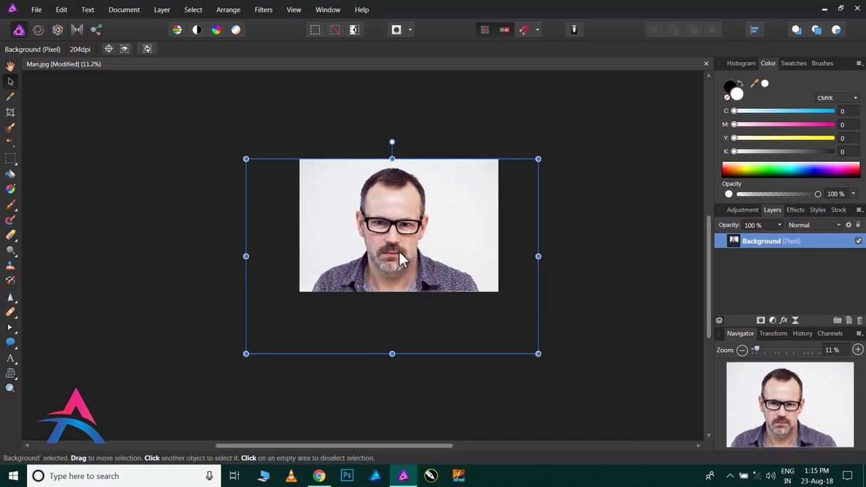
{"action": "left_click_drag", "start_coordinate": [392, 250], "coordinate": [402, 249]}
{"action": "scroll", "coordinate": [440, 194], "scroll_direction": "up", "scroll_amount": 3}
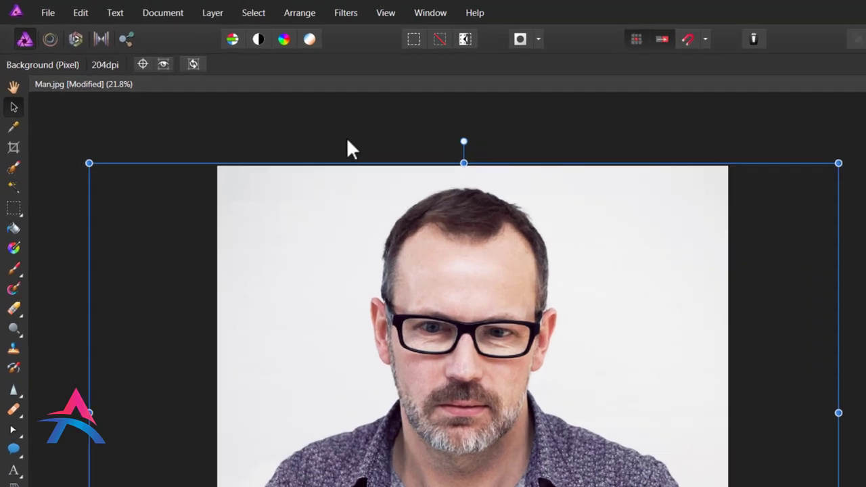
{"action": "left_click", "coordinate": [265, 111]}
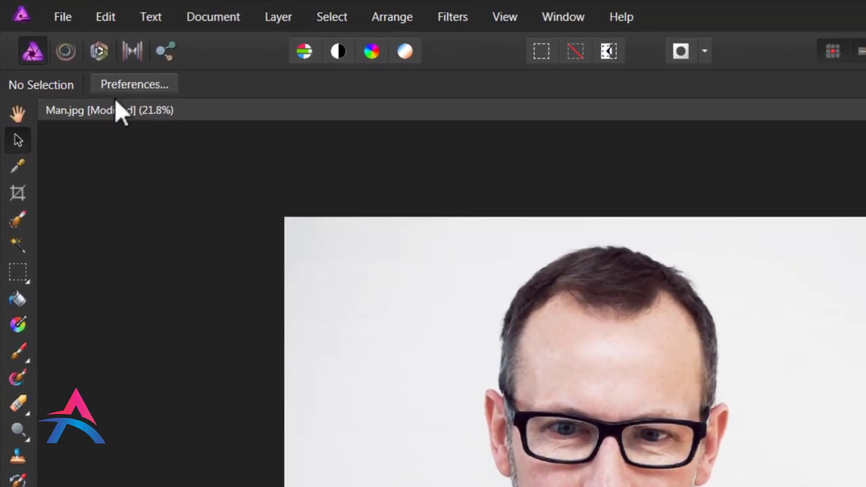
Place the Pot image and size it over the man's face.
{"action": "left_click", "coordinate": [65, 21]}
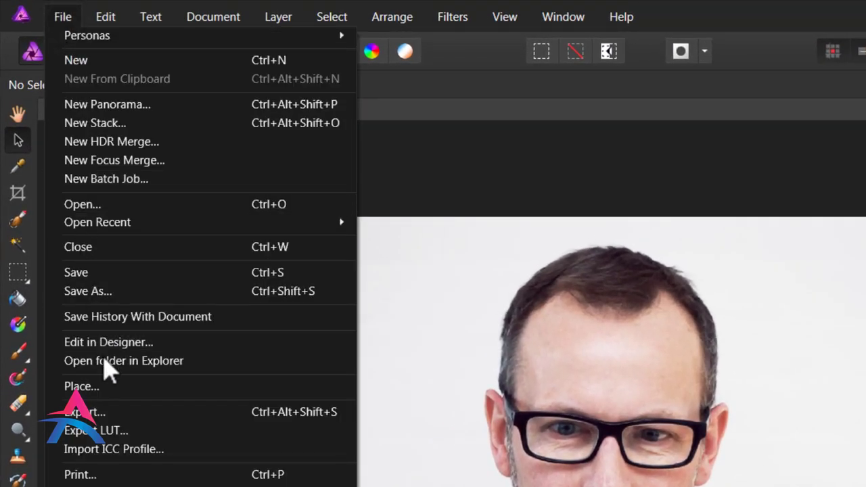
{"action": "left_click", "coordinate": [132, 390]}
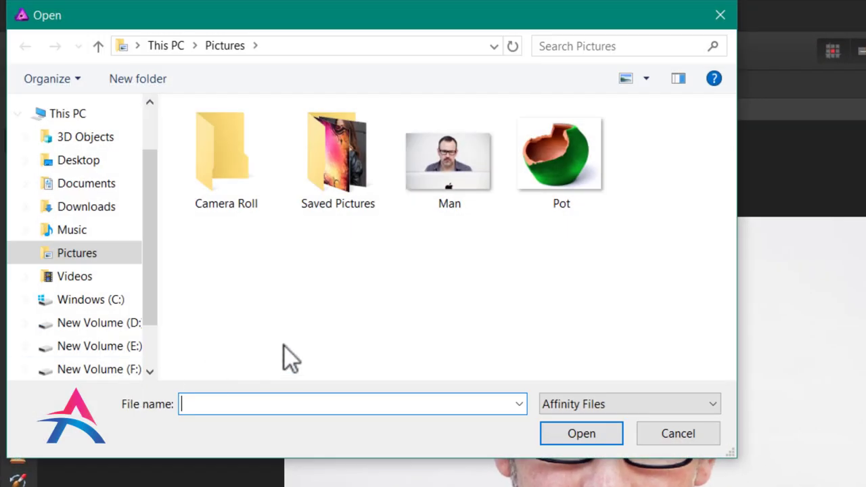
{"action": "left_click", "coordinate": [559, 184]}
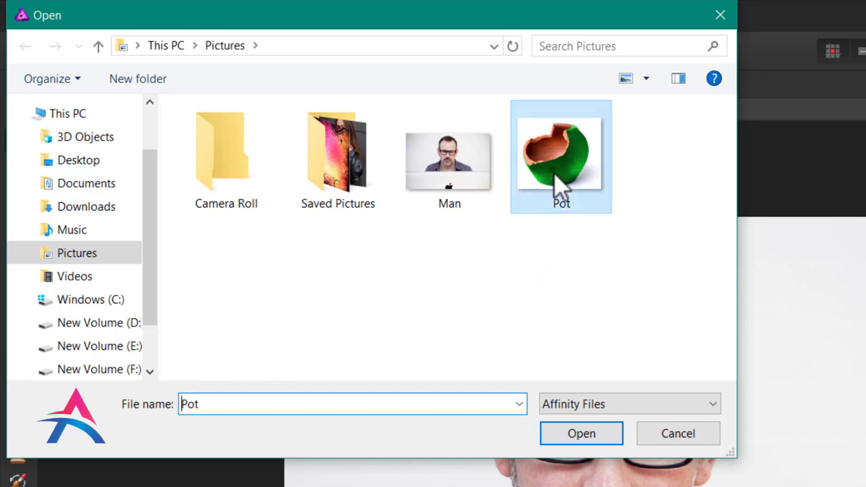
{"action": "left_click", "coordinate": [580, 435]}
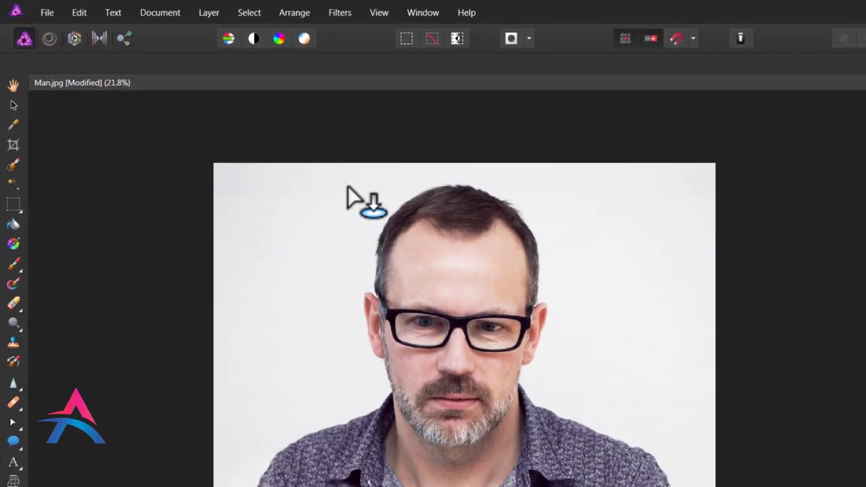
{"action": "mouse_move", "coordinate": [330, 177]}
{"action": "left_mouse_down"}
{"action": "mouse_move", "coordinate": [546, 383]}
{"action": "mouse_move", "coordinate": [642, 441]}
{"action": "left_mouse_up"}
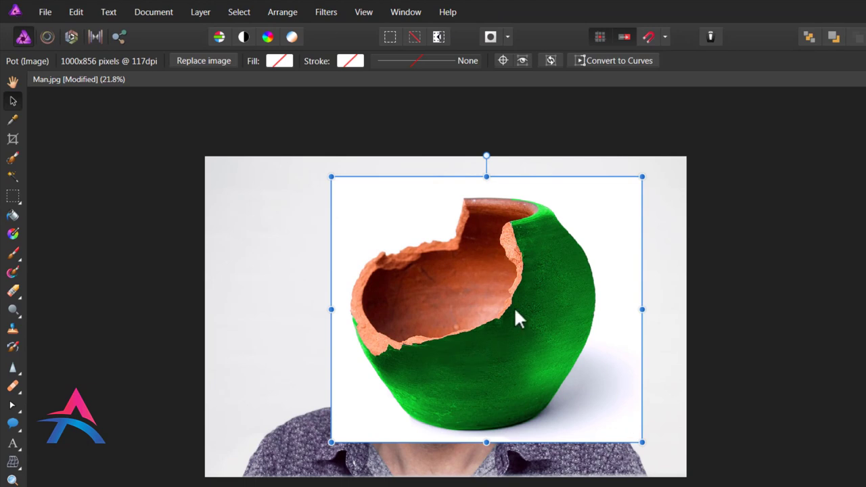
Rasterize the placed Pot image into a pixel layer.
{"action": "left_click", "coordinate": [200, 11]}
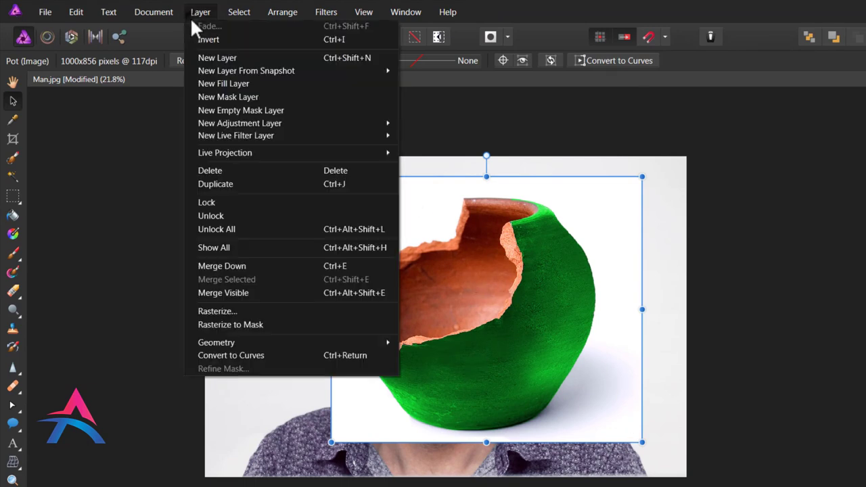
{"action": "left_click", "coordinate": [263, 311]}
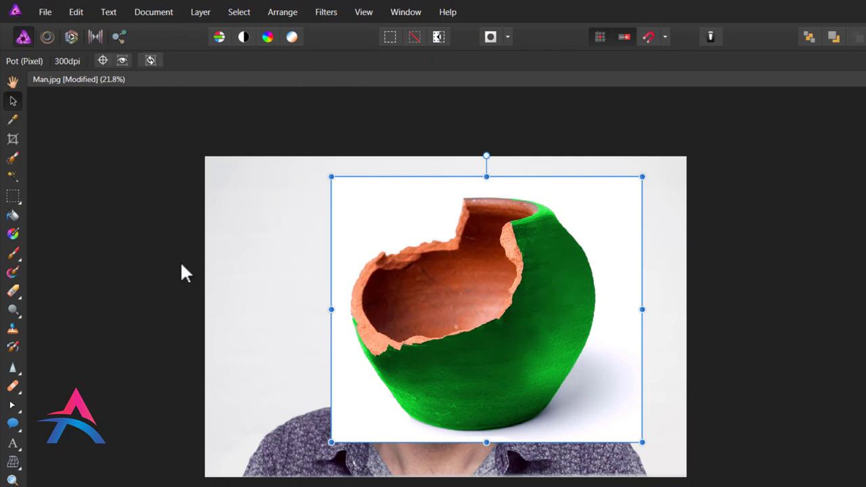
{"action": "left_click", "coordinate": [14, 160]}
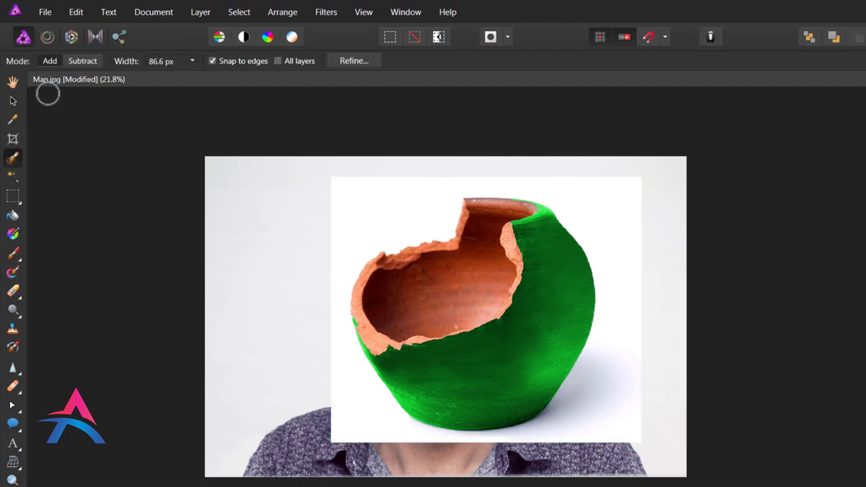
Paint an Add-mode Selection Brush selection along the pot's rim, resizing the brush to about 115 px.
{"action": "left_click", "coordinate": [50, 61]}
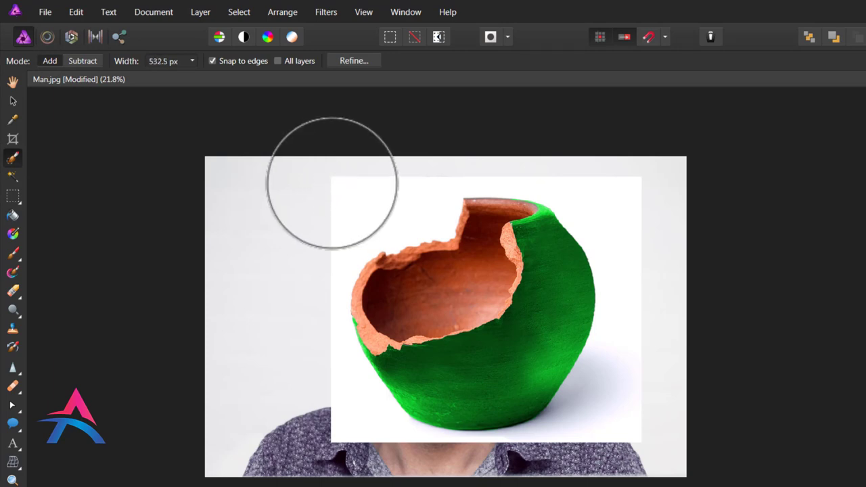
{"action": "key", "text": "bracketleft"}
{"action": "mouse_move", "coordinate": [397, 178]}
{"action": "left_mouse_down"}
{"action": "mouse_move", "coordinate": [305, 309]}
{"action": "mouse_move", "coordinate": [341, 412]}
{"action": "mouse_move", "coordinate": [415, 364]}
{"action": "mouse_move", "coordinate": [536, 368]}
{"action": "mouse_move", "coordinate": [595, 381]}
{"action": "mouse_move", "coordinate": [585, 384]}
{"action": "mouse_move", "coordinate": [576, 145]}
{"action": "mouse_move", "coordinate": [595, 197]}
{"action": "mouse_move", "coordinate": [527, 165]}
{"action": "mouse_move", "coordinate": [386, 169]}
{"action": "mouse_move", "coordinate": [369, 284]}
{"action": "mouse_move", "coordinate": [359, 291]}
{"action": "left_mouse_up"}
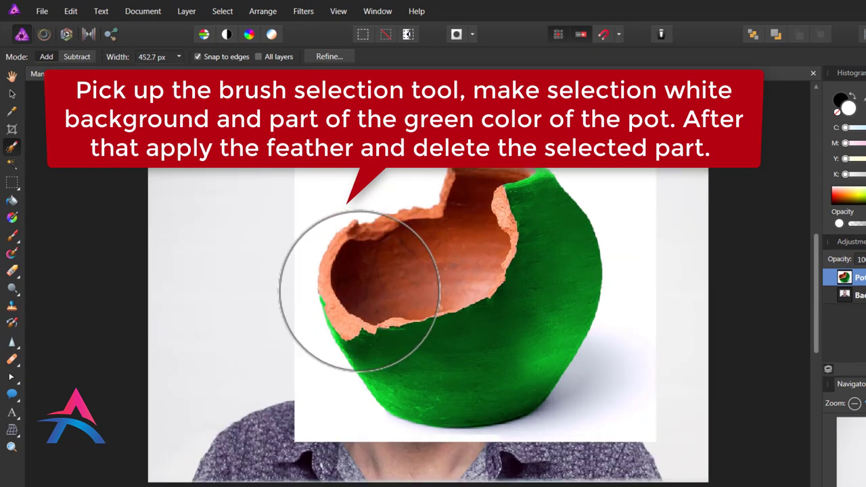
{"action": "scroll", "coordinate": [359, 291], "scroll_direction": "up", "scroll_amount": 3}
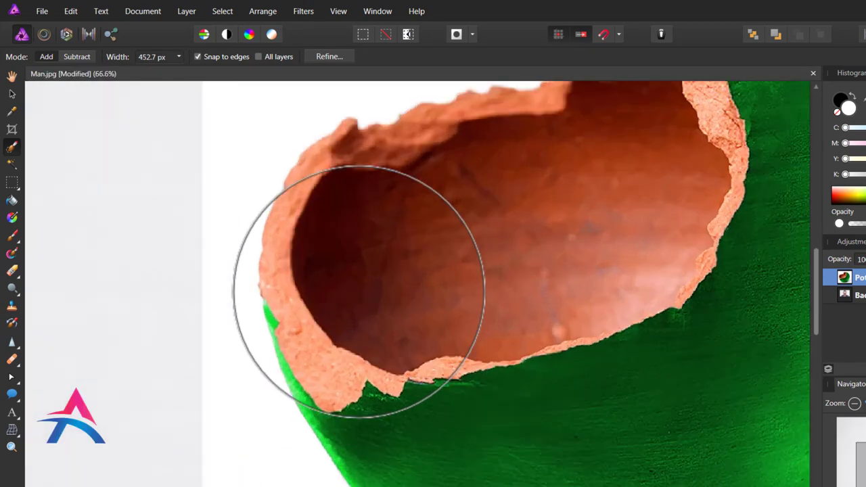
{"action": "key", "text": "bracketleft"}
{"action": "key", "text": "bracketleft"}
{"action": "key", "text": "bracketleft"}
{"action": "key", "text": "bracketleft"}
{"action": "key", "text": "bracketleft"}
{"action": "key", "text": "bracketleft"}
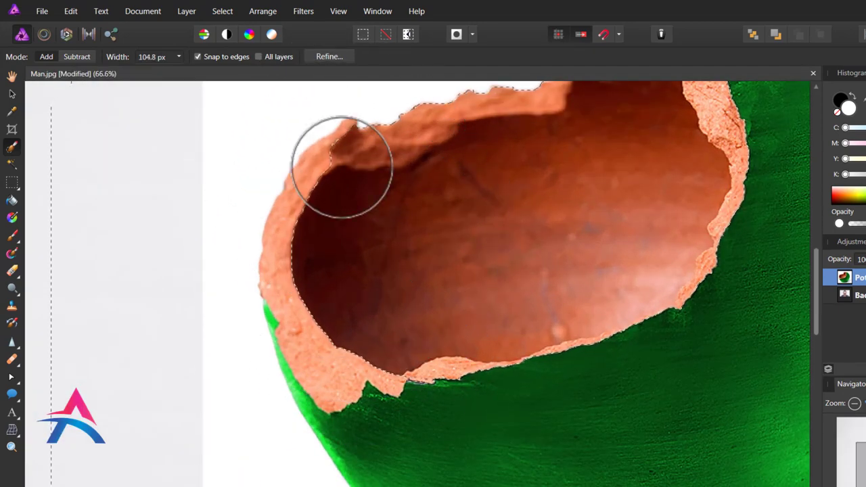
{"action": "key", "text": "bracketleft"}
{"action": "key", "text": "bracketright"}
{"action": "key", "text": "bracketright"}
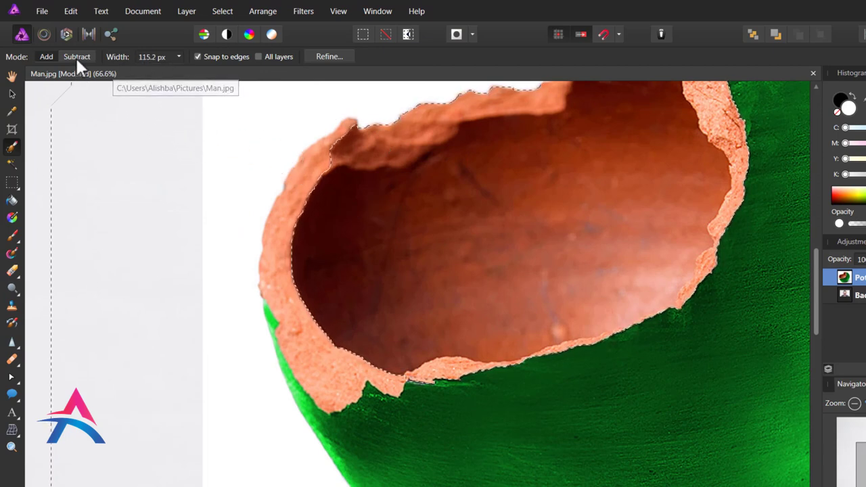
{"action": "mouse_move", "coordinate": [341, 150]}
{"action": "left_mouse_down"}
{"action": "mouse_move", "coordinate": [354, 149]}
{"action": "mouse_move", "coordinate": [310, 222]}
{"action": "mouse_move", "coordinate": [295, 286]}
{"action": "mouse_move", "coordinate": [309, 329]}
{"action": "mouse_move", "coordinate": [455, 357]}
{"action": "mouse_move", "coordinate": [611, 318]}
{"action": "mouse_move", "coordinate": [677, 232]}
{"action": "mouse_move", "coordinate": [622, 251]}
{"action": "left_mouse_up"}
{"action": "mouse_move", "coordinate": [570, 192]}
{"action": "left_mouse_down"}
{"action": "mouse_move", "coordinate": [550, 334]}
{"action": "mouse_move", "coordinate": [565, 320]}
{"action": "mouse_move", "coordinate": [511, 357]}
{"action": "mouse_move", "coordinate": [555, 251]}
{"action": "left_mouse_up"}
Zoom in and set a 12 px Selection Brush to subtract mode.
{"action": "scroll", "coordinate": [254, 383], "scroll_direction": "up", "scroll_amount": 2}
{"action": "scroll", "coordinate": [222, 396], "scroll_direction": "up", "scroll_amount": 3}
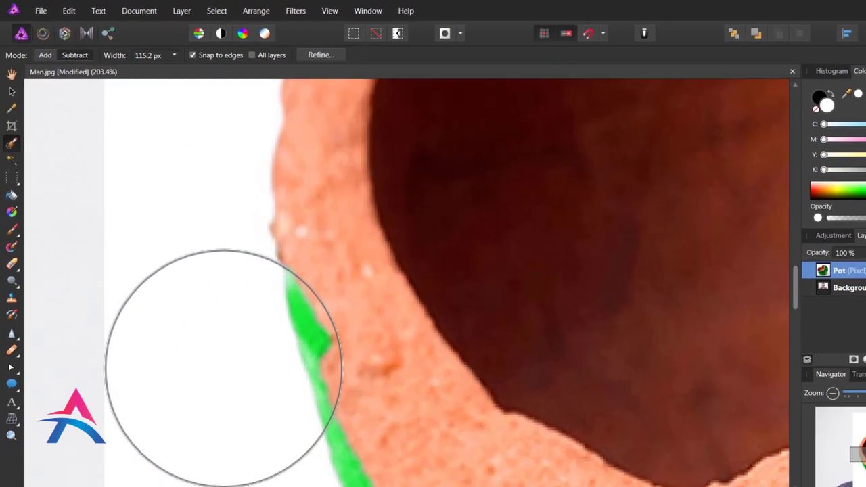
{"action": "scroll", "coordinate": [223, 367], "scroll_direction": "up", "scroll_amount": 3}
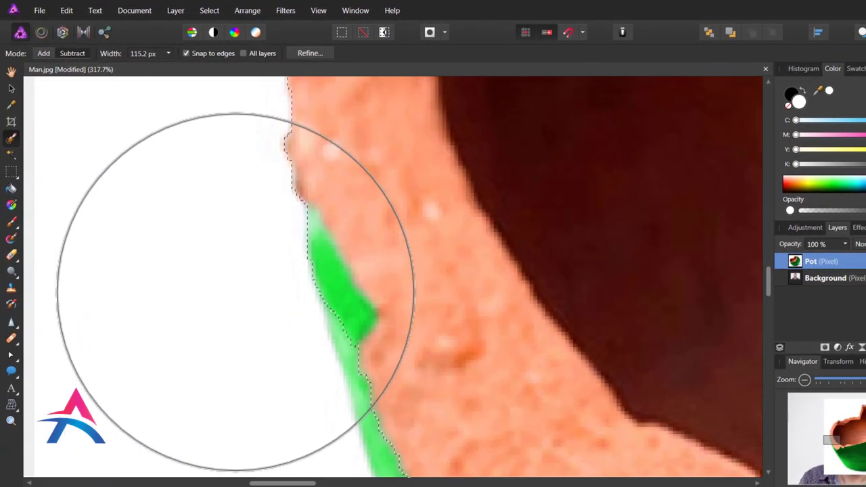
{"action": "key", "text": "bracketleft"}
{"action": "key", "text": "bracketleft"}
{"action": "key", "text": "bracketleft"}
{"action": "key", "text": "bracketleft"}
{"action": "key", "text": "bracketleft"}
{"action": "key", "text": "bracketleft"}
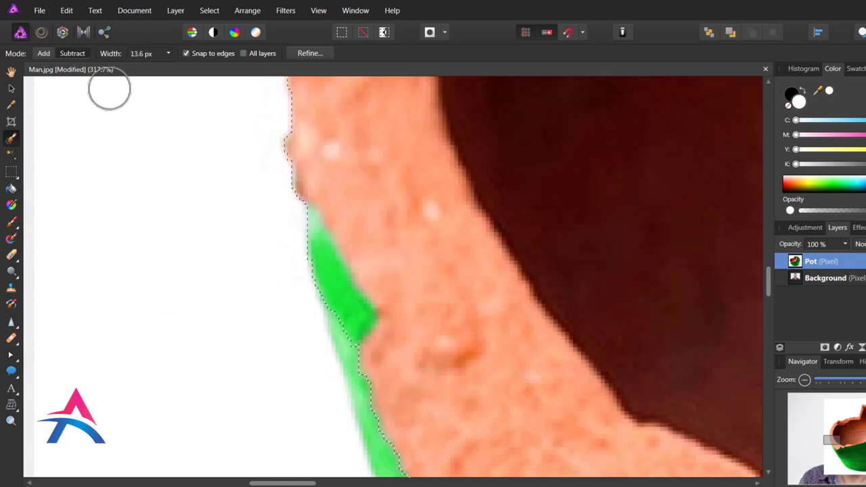
{"action": "key", "text": "alt"}
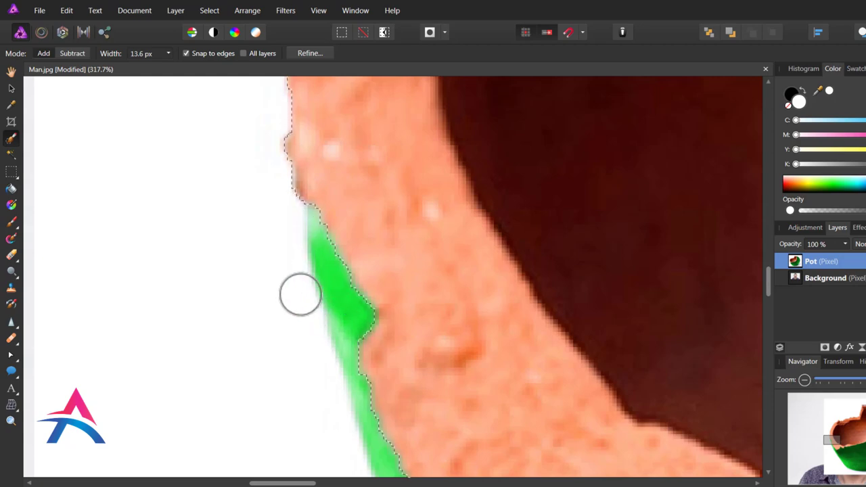
Trim stray green slivers from the selection along the pot rim, then zoom out to check.
{"action": "scroll", "coordinate": [301, 294], "scroll_direction": "down", "scroll_amount": 3}
{"action": "scroll", "coordinate": [247, 305], "scroll_direction": "down", "scroll_amount": 3}
{"action": "scroll", "coordinate": [394, 273], "scroll_direction": "down", "scroll_amount": 3}
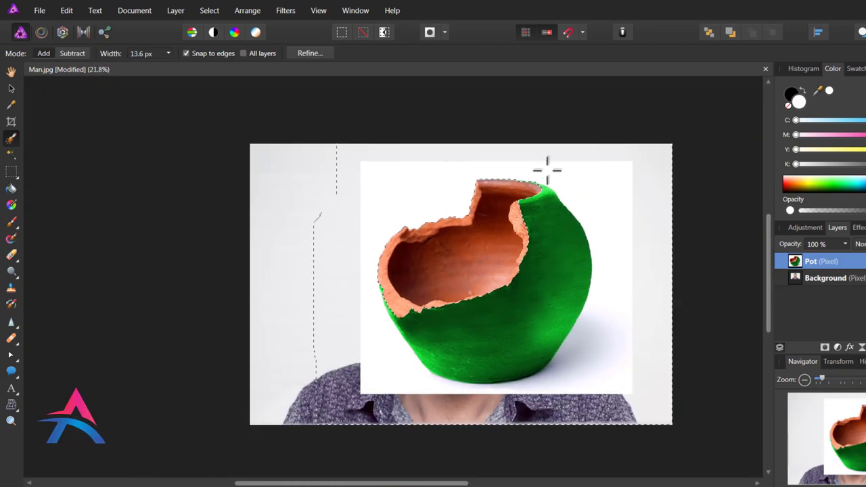
{"action": "scroll", "coordinate": [548, 169], "scroll_direction": "up", "scroll_amount": 3}
{"action": "scroll", "coordinate": [522, 197], "scroll_direction": "up", "scroll_amount": 2}
{"action": "scroll", "coordinate": [488, 232], "scroll_direction": "up", "scroll_amount": 2}
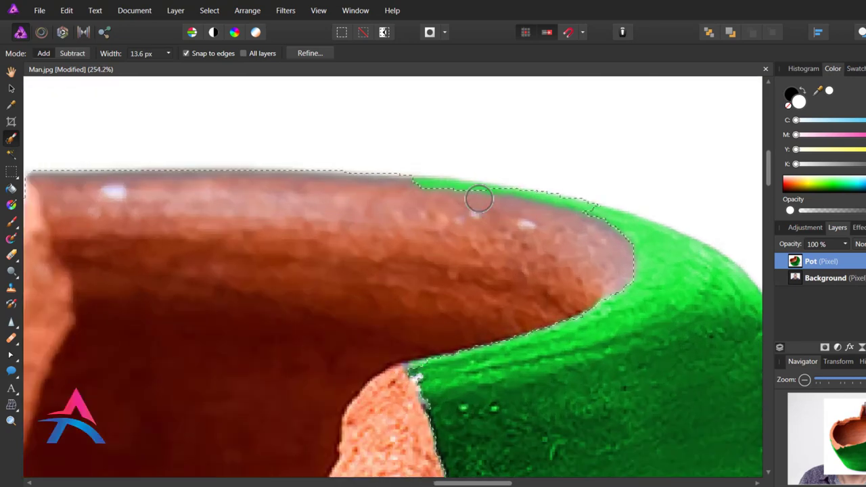
{"action": "scroll", "coordinate": [478, 198], "scroll_direction": "up", "scroll_amount": 1}
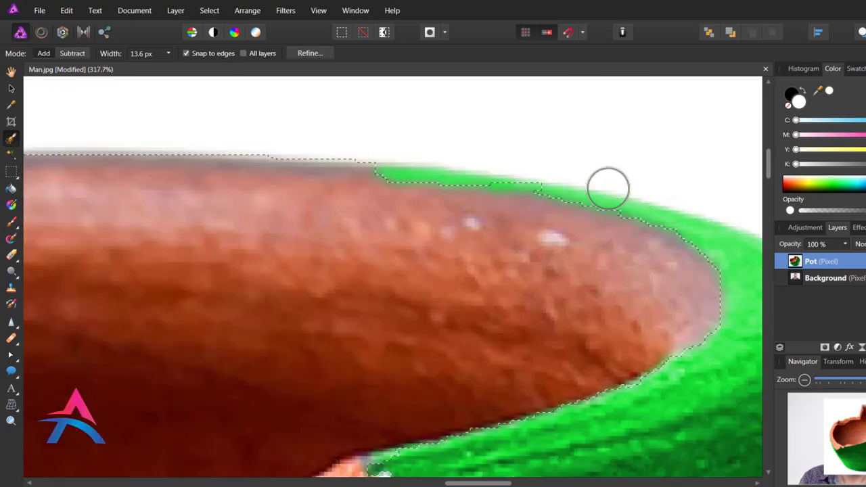
{"action": "mouse_move", "coordinate": [609, 188]}
{"action": "left_mouse_down"}
{"action": "mouse_move", "coordinate": [352, 149]}
{"action": "mouse_move", "coordinate": [404, 160]}
{"action": "left_mouse_up"}
{"action": "scroll", "coordinate": [419, 152], "scroll_direction": "down", "scroll_amount": 7}
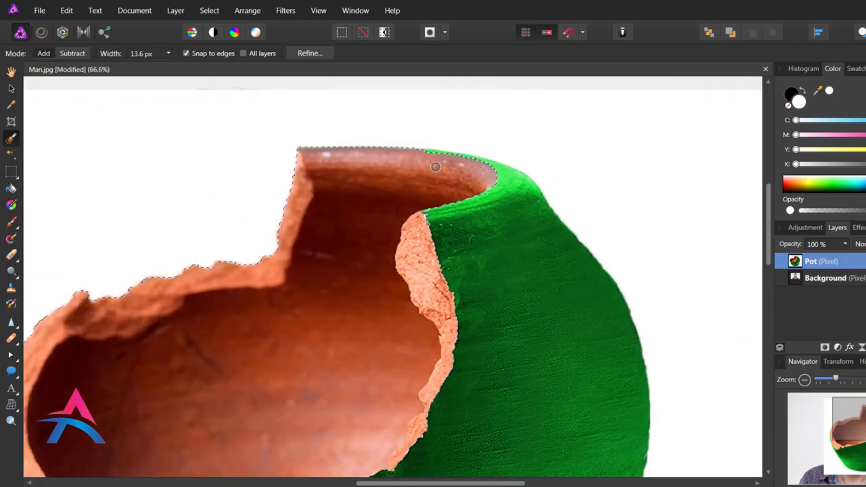
{"action": "scroll", "coordinate": [435, 166], "scroll_direction": "down", "scroll_amount": 3}
{"action": "scroll", "coordinate": [446, 157], "scroll_direction": "down", "scroll_amount": 1}
{"action": "scroll", "coordinate": [449, 155], "scroll_direction": "down", "scroll_amount": 1}
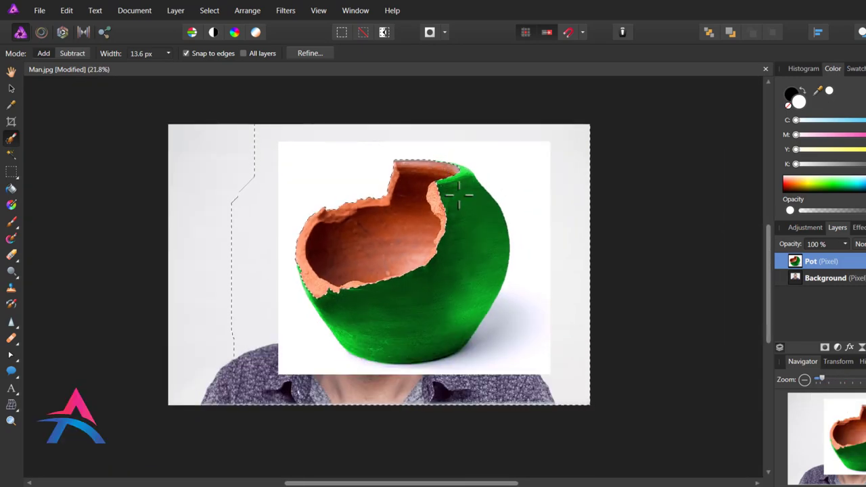
{"action": "scroll", "coordinate": [419, 216], "scroll_direction": "up", "scroll_amount": 1}
{"action": "scroll", "coordinate": [402, 226], "scroll_direction": "up", "scroll_amount": 1}
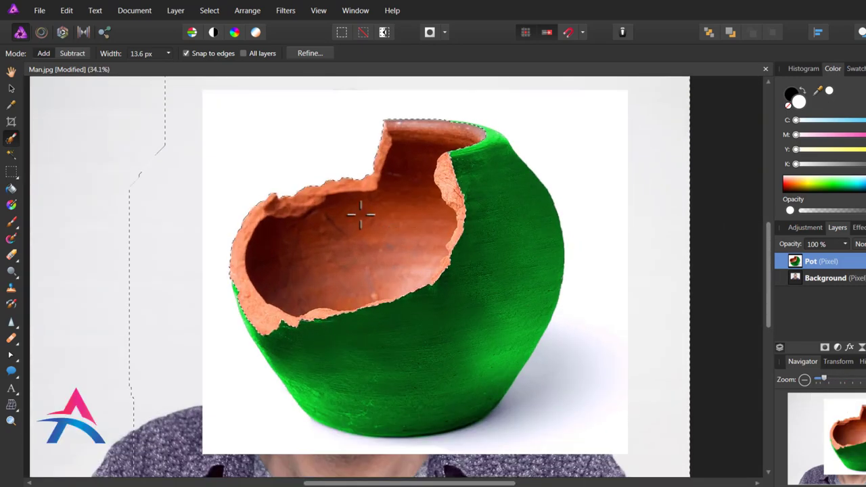
Apply a 1.5 px Feather radius to the pot rim selection.
{"action": "left_click", "coordinate": [11, 89]}
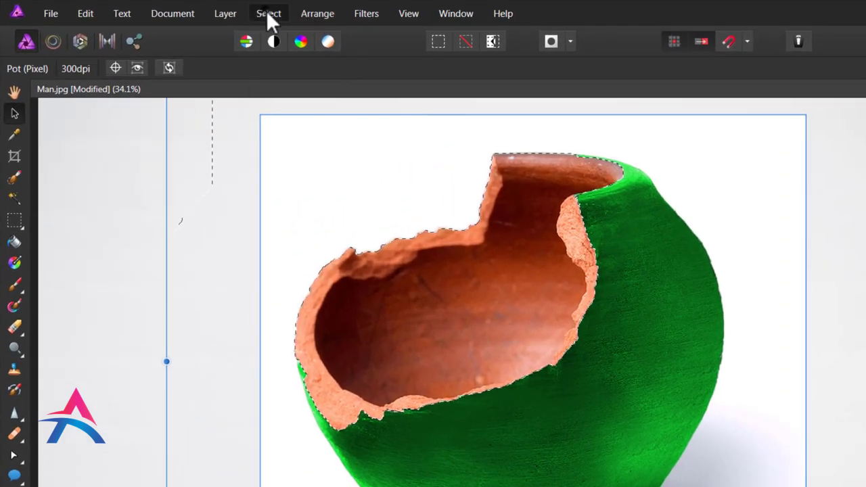
{"action": "left_click", "coordinate": [268, 13]}
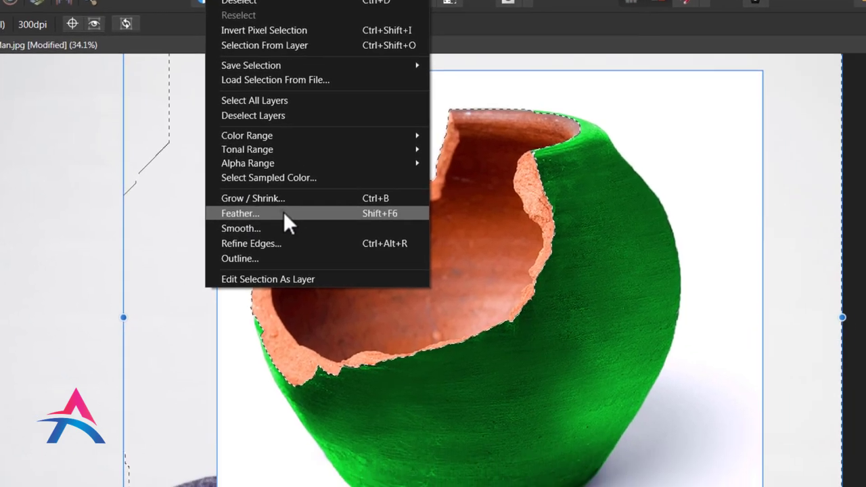
{"action": "left_click", "coordinate": [328, 257]}
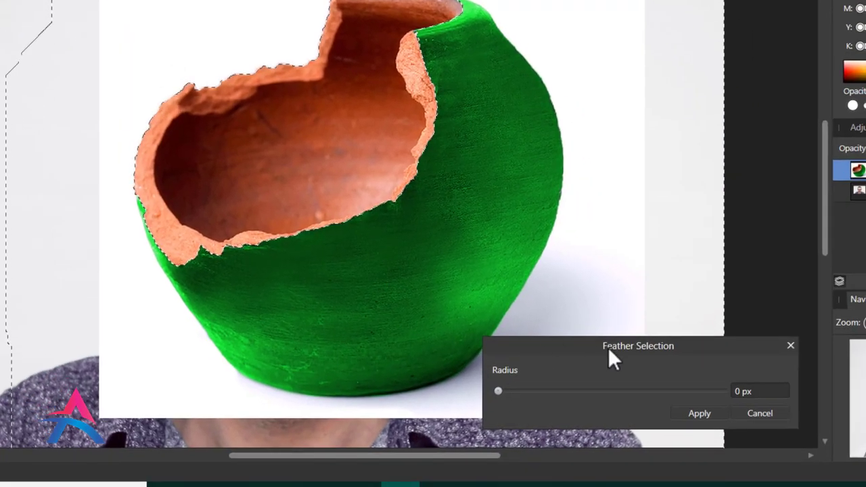
{"action": "left_click", "coordinate": [770, 391]}
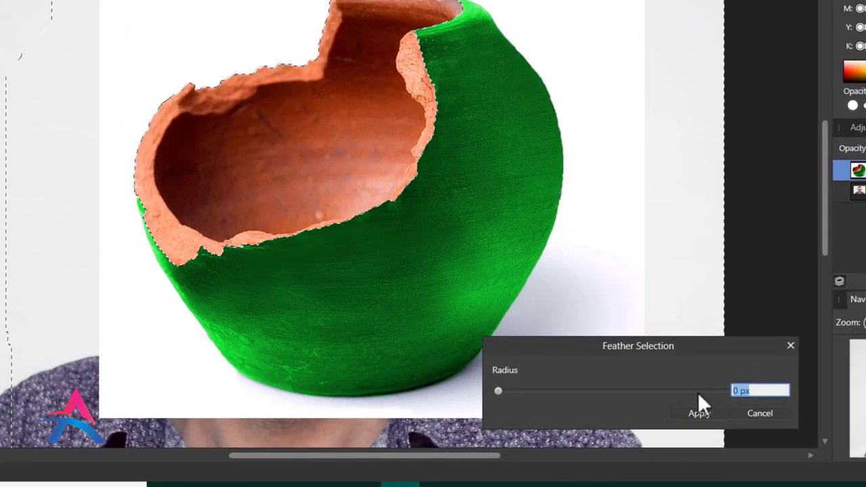
{"action": "type", "text": "1.5"}
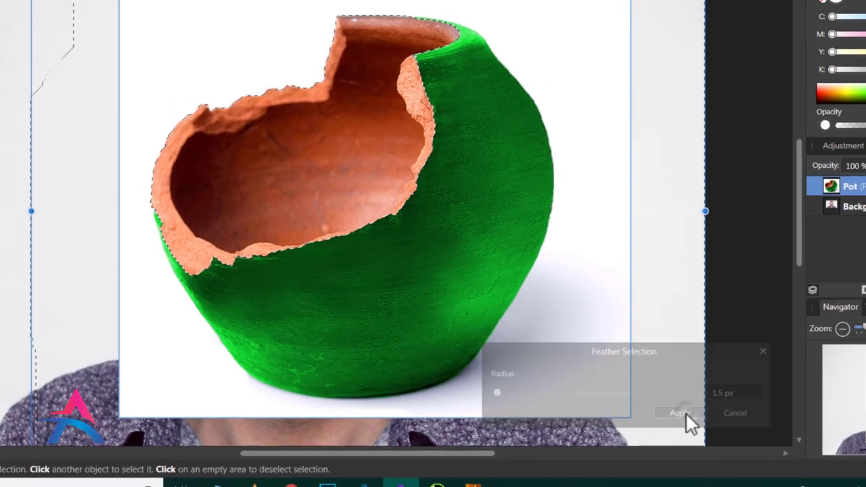
{"action": "left_click", "coordinate": [701, 413]}
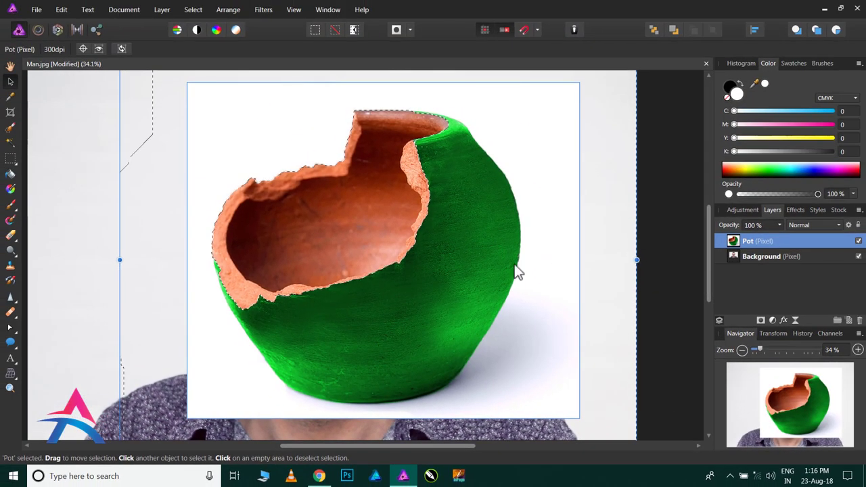
Delete the green pot body and background outside the selection, then deselect.
{"action": "key", "text": "Delete"}
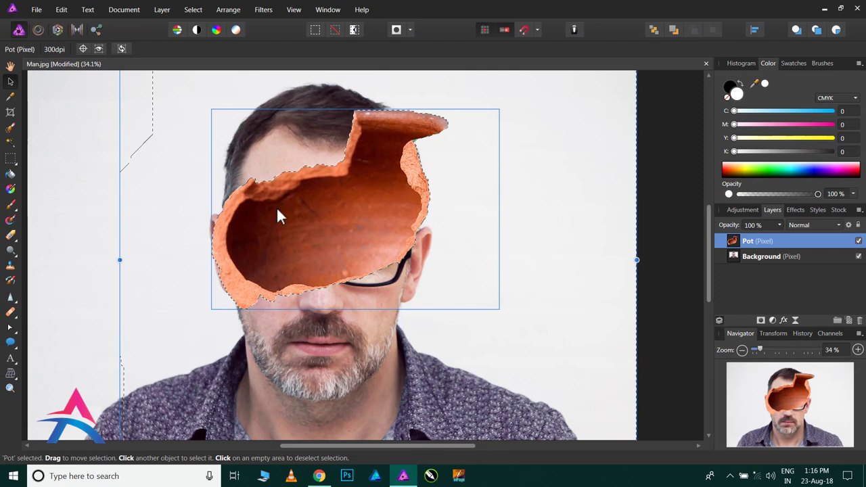
{"action": "key", "text": "ctrl+d"}
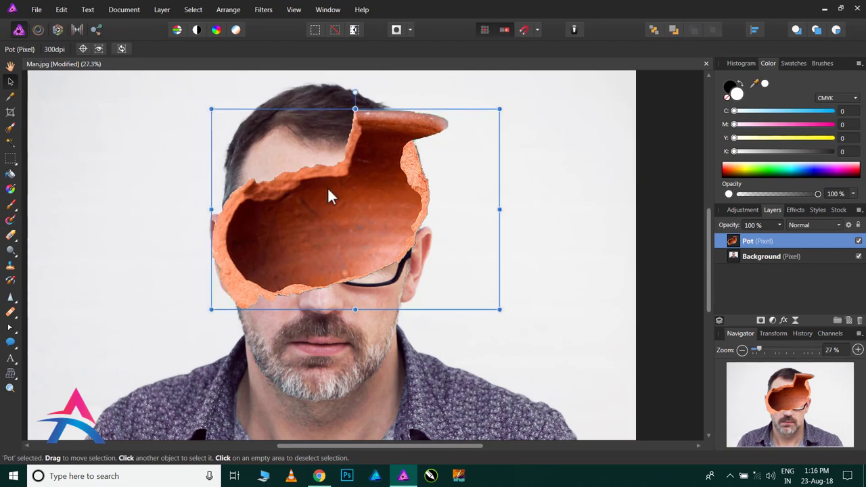
{"action": "scroll", "coordinate": [328, 196], "scroll_direction": "down", "scroll_amount": 3}
{"action": "scroll", "coordinate": [239, 172], "scroll_direction": "up", "scroll_amount": 2}
{"action": "scroll", "coordinate": [342, 157], "scroll_direction": "up", "scroll_amount": 1}
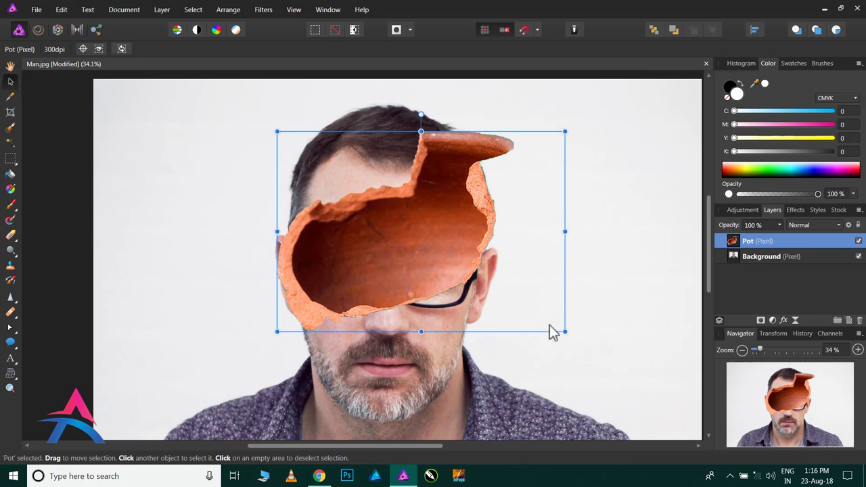
Scale the pot piece down, nudge it right and squash it vertically onto the head.
{"action": "left_click_drag", "start_coordinate": [565, 331], "coordinate": [410, 224]}
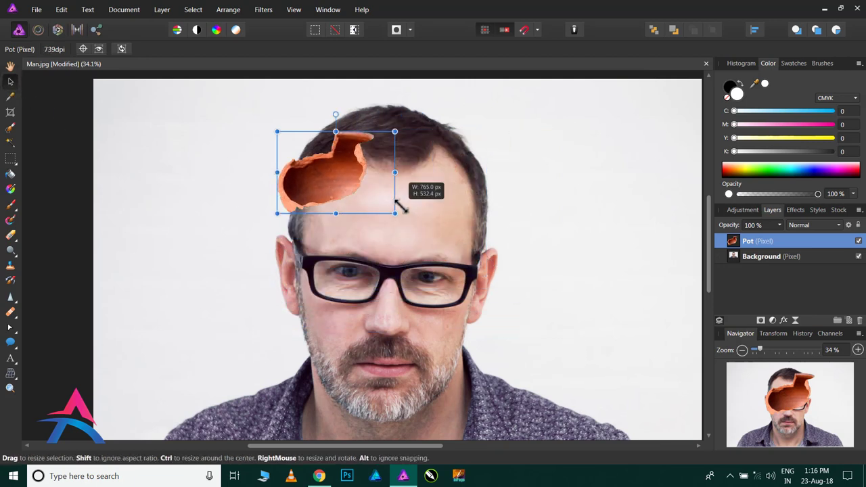
{"action": "left_click_drag", "start_coordinate": [309, 193], "coordinate": [322, 198]}
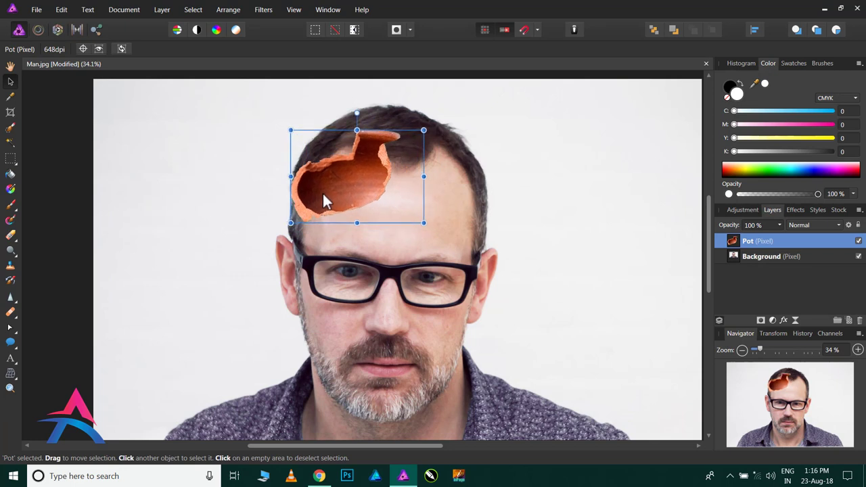
{"action": "left_click_drag", "start_coordinate": [424, 130], "coordinate": [451, 112]}
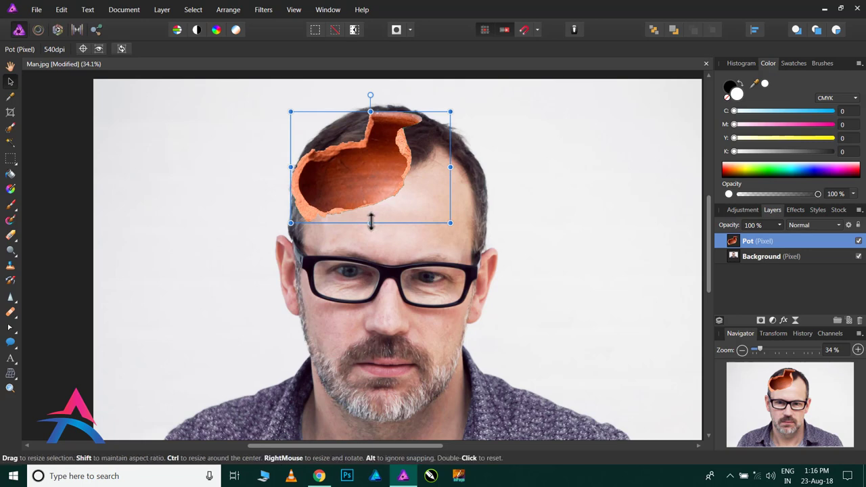
{"action": "left_click_drag", "start_coordinate": [370, 215], "coordinate": [370, 198]}
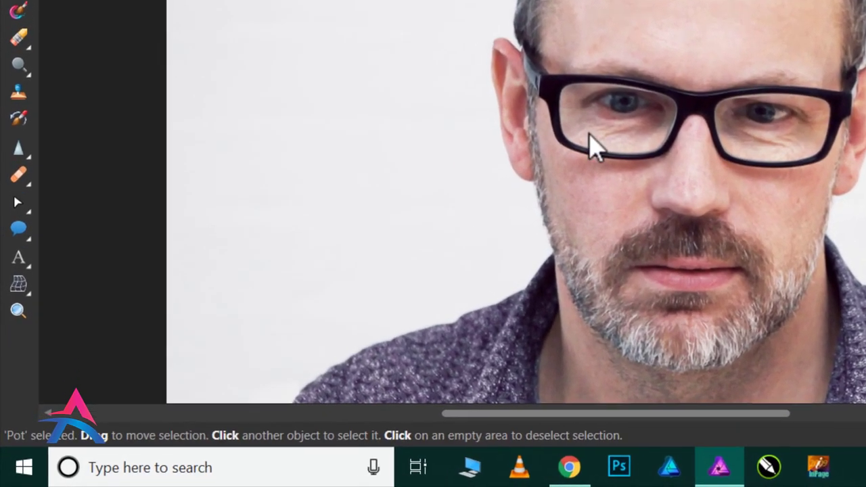
Mesh-warp the pot's corners and bulge its right side outward around the head.
{"action": "left_click", "coordinate": [30, 284]}
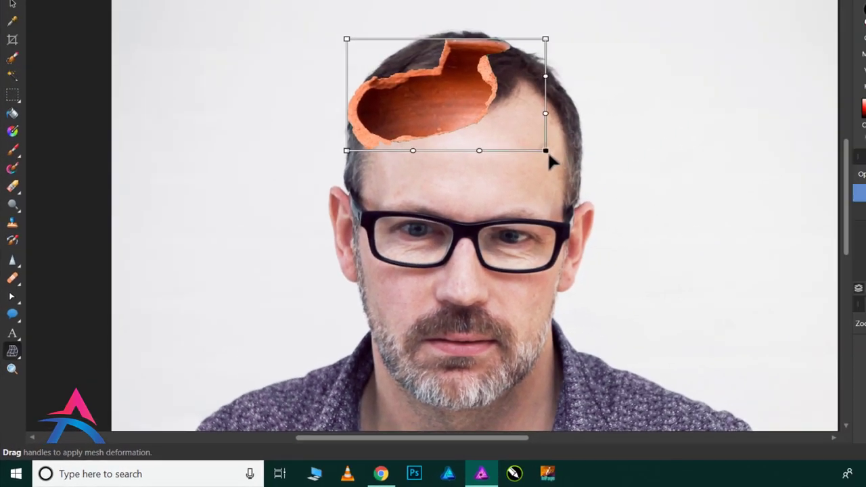
{"action": "left_click_drag", "start_coordinate": [549, 161], "coordinate": [561, 172]}
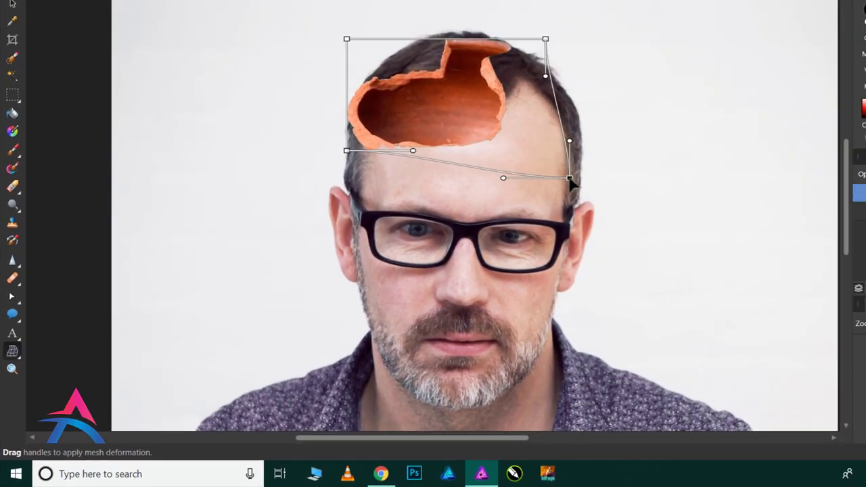
{"action": "left_click_drag", "start_coordinate": [570, 173], "coordinate": [572, 168]}
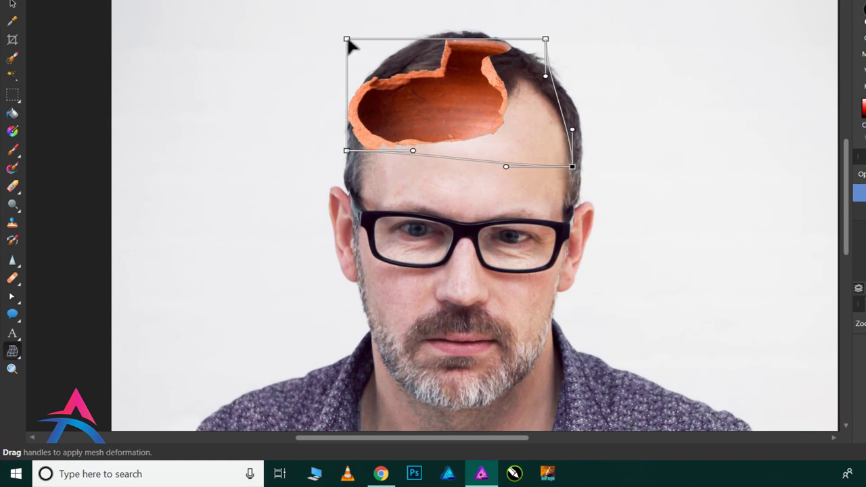
{"action": "left_click_drag", "start_coordinate": [340, 38], "coordinate": [364, 37]}
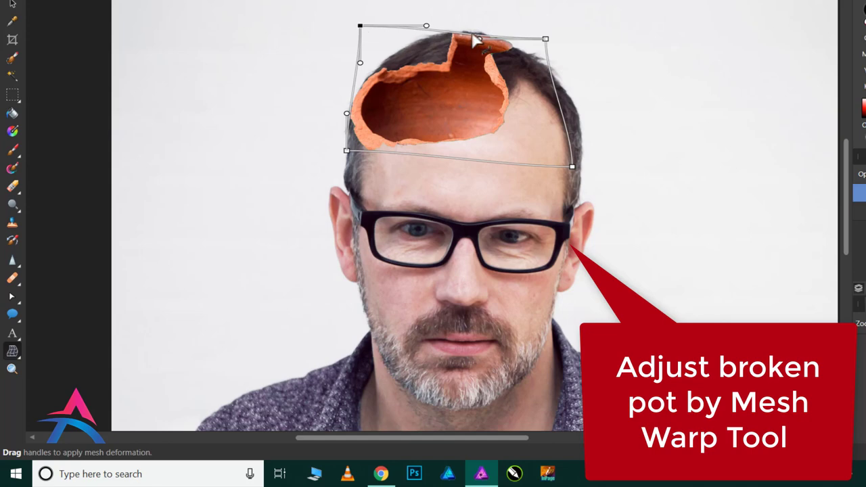
{"action": "left_click_drag", "start_coordinate": [479, 42], "coordinate": [458, 31]}
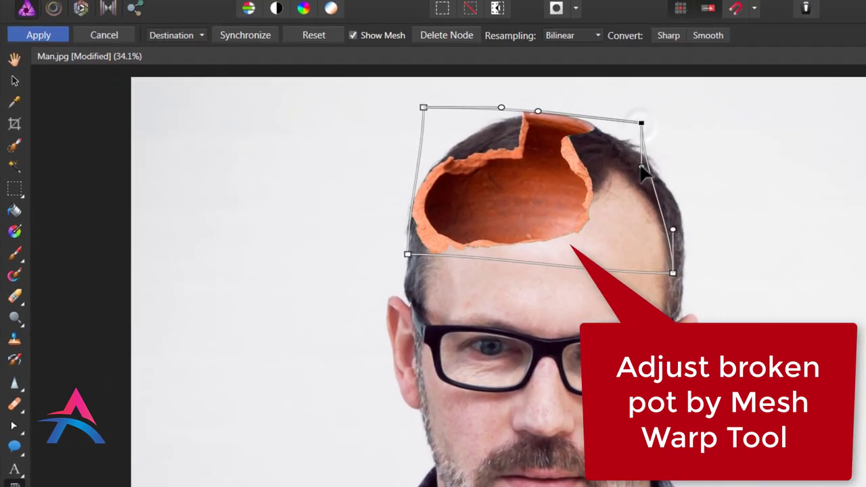
{"action": "mouse_move", "coordinate": [649, 169]}
{"action": "left_mouse_down"}
{"action": "mouse_move", "coordinate": [688, 211]}
{"action": "mouse_move", "coordinate": [672, 196]}
{"action": "left_mouse_up"}
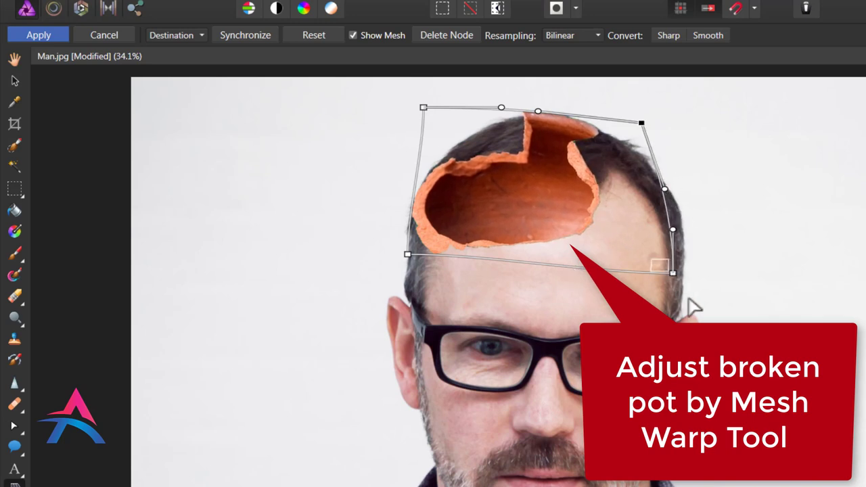
Curve the pot's bottom edge down and reshape its top edge along the crown.
{"action": "left_click_drag", "start_coordinate": [595, 288], "coordinate": [593, 318]}
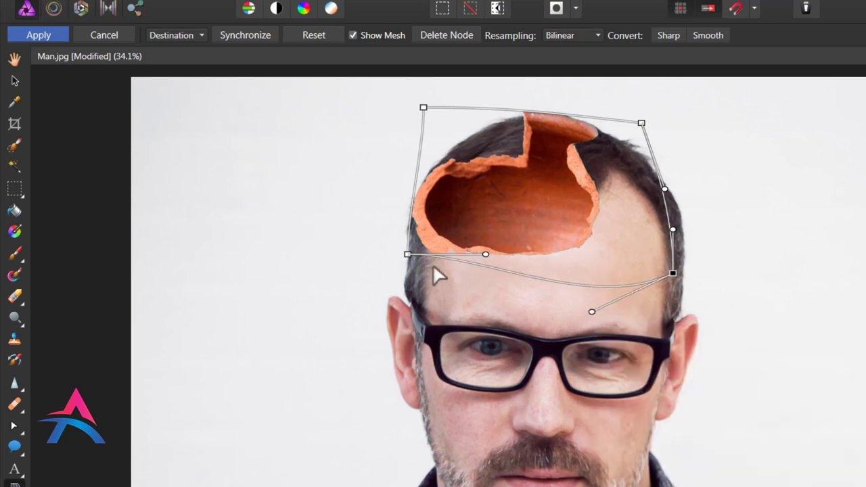
{"action": "left_click_drag", "start_coordinate": [406, 253], "coordinate": [405, 272]}
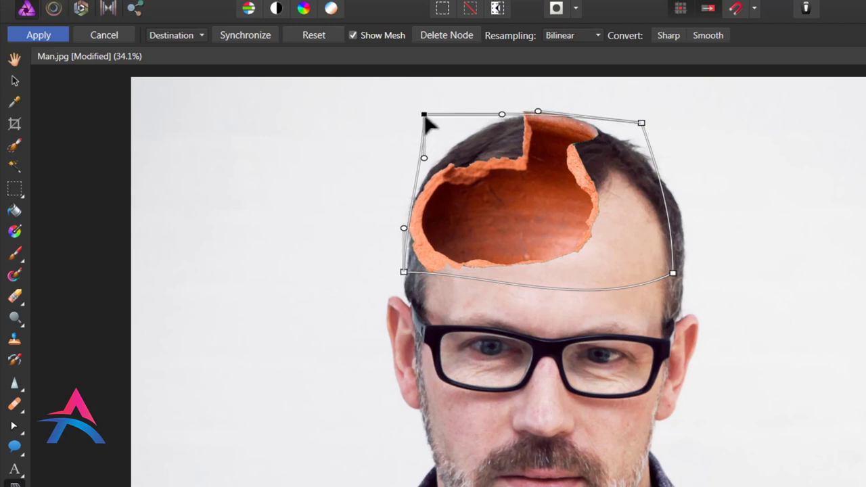
{"action": "left_click_drag", "start_coordinate": [424, 115], "coordinate": [424, 127]}
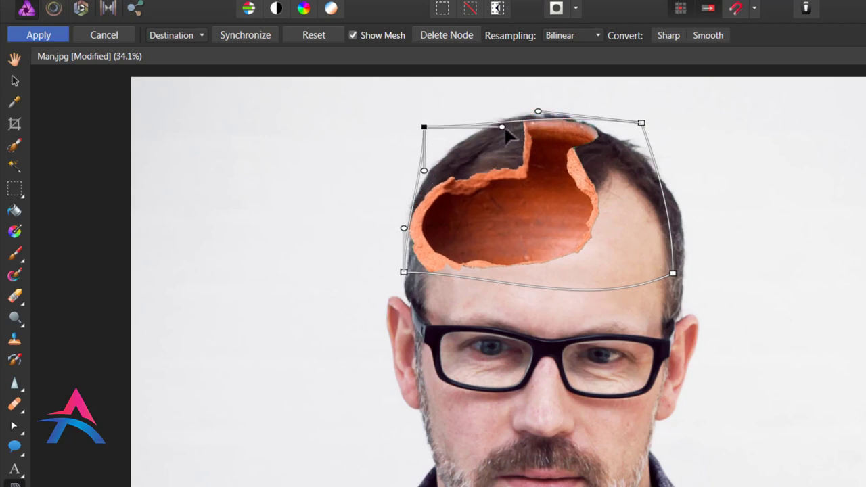
{"action": "left_click_drag", "start_coordinate": [492, 127], "coordinate": [478, 119]}
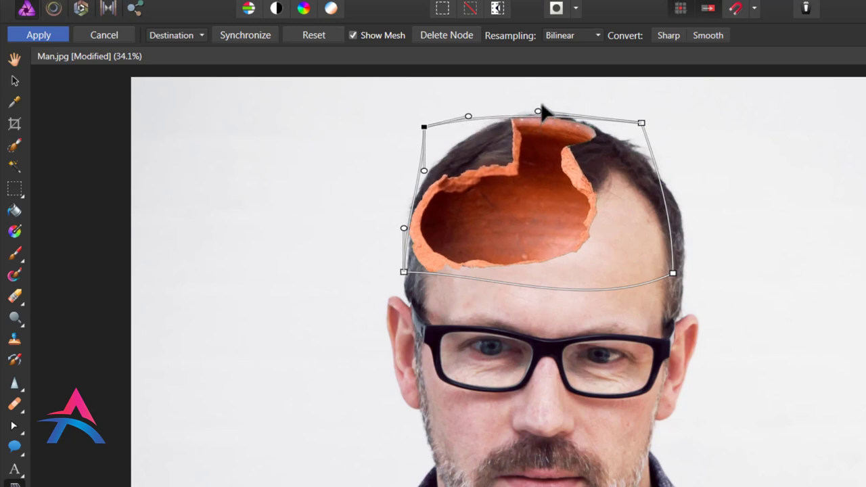
{"action": "left_click_drag", "start_coordinate": [541, 106], "coordinate": [542, 102]}
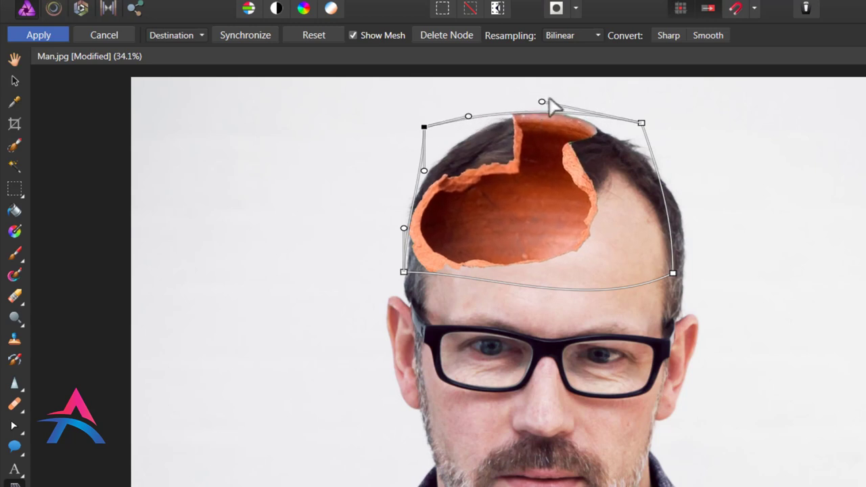
{"action": "scroll", "coordinate": [550, 105], "scroll_direction": "up", "scroll_amount": 2}
{"action": "scroll", "coordinate": [552, 107], "scroll_direction": "up", "scroll_amount": 2}
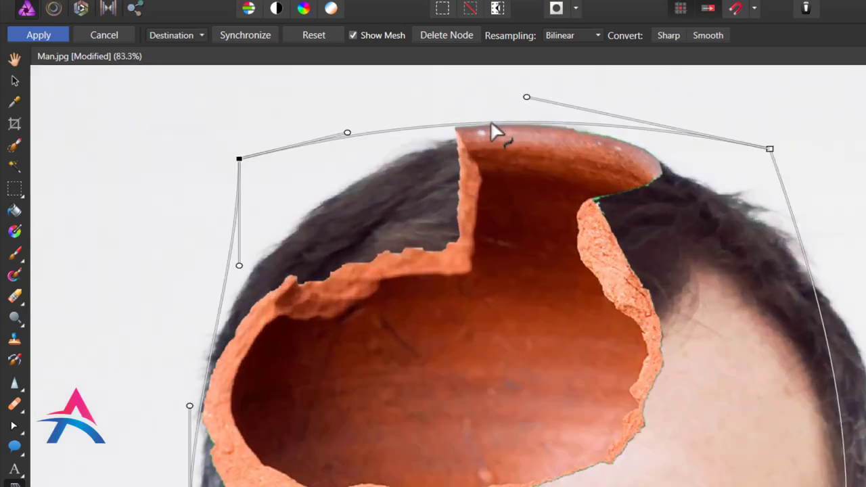
Pull the pot's top edge onto the head and bend its left and lower-left edges around it.
{"action": "left_click_drag", "start_coordinate": [491, 125], "coordinate": [484, 136]}
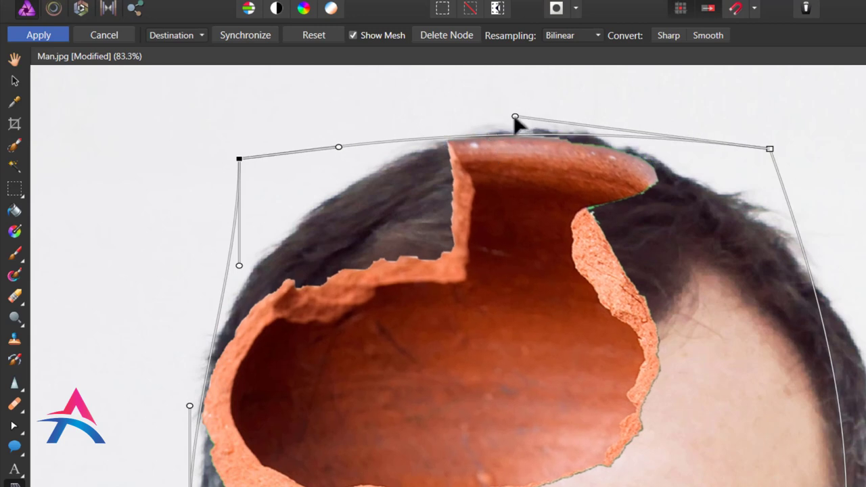
{"action": "mouse_move", "coordinate": [514, 116]}
{"action": "left_mouse_down"}
{"action": "mouse_move", "coordinate": [553, 100]}
{"action": "mouse_move", "coordinate": [536, 102]}
{"action": "left_mouse_up"}
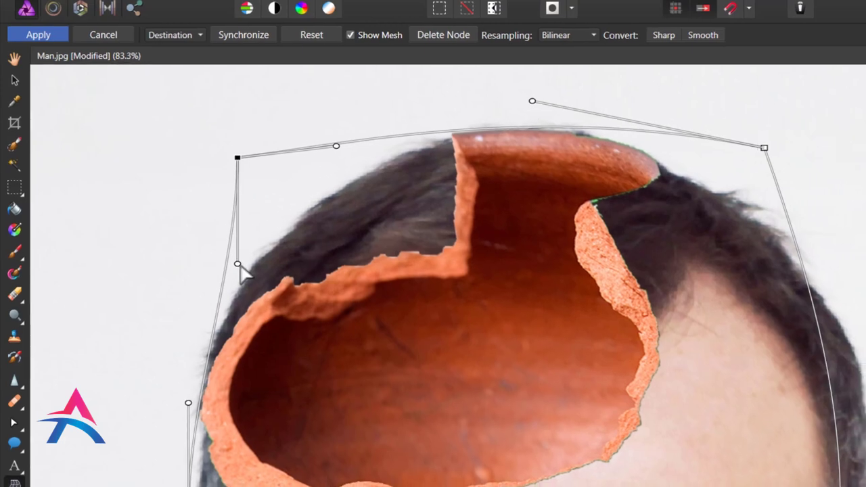
{"action": "left_click_drag", "start_coordinate": [239, 265], "coordinate": [168, 208]}
{"action": "left_click_drag", "start_coordinate": [165, 205], "coordinate": [166, 196]}
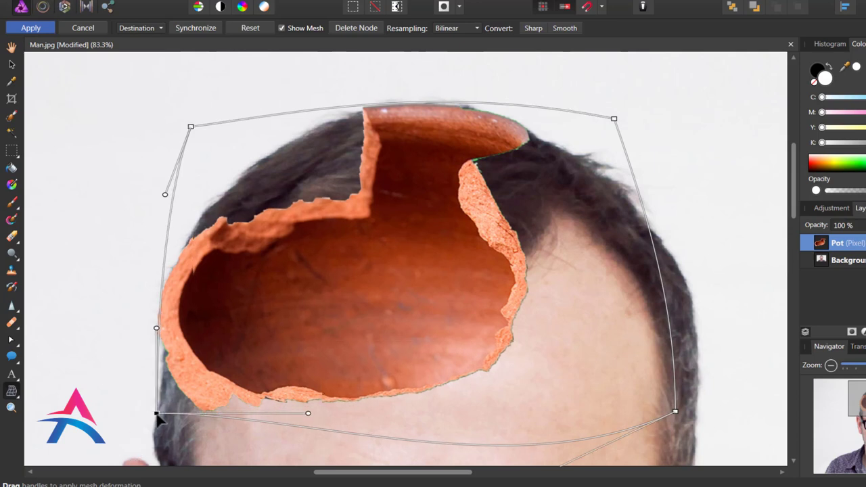
{"action": "left_click_drag", "start_coordinate": [151, 411], "coordinate": [157, 415]}
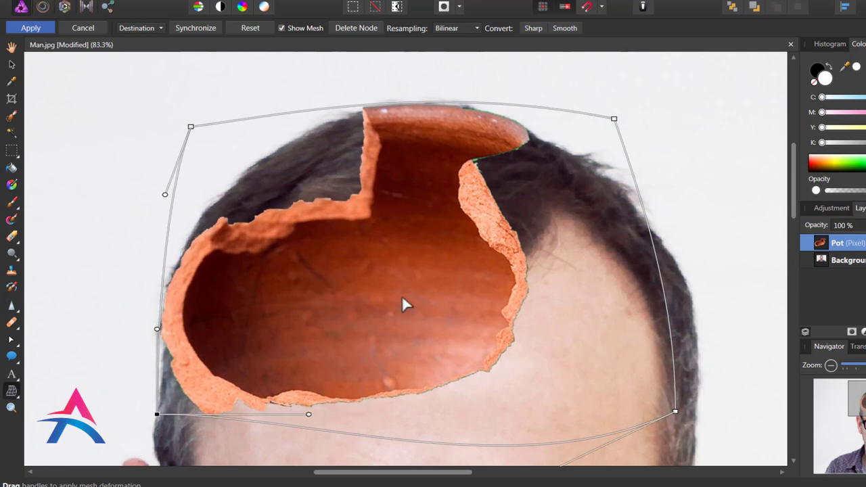
{"action": "scroll", "coordinate": [389, 289], "scroll_direction": "down", "scroll_amount": 3}
{"action": "scroll", "coordinate": [443, 291], "scroll_direction": "down", "scroll_amount": 3}
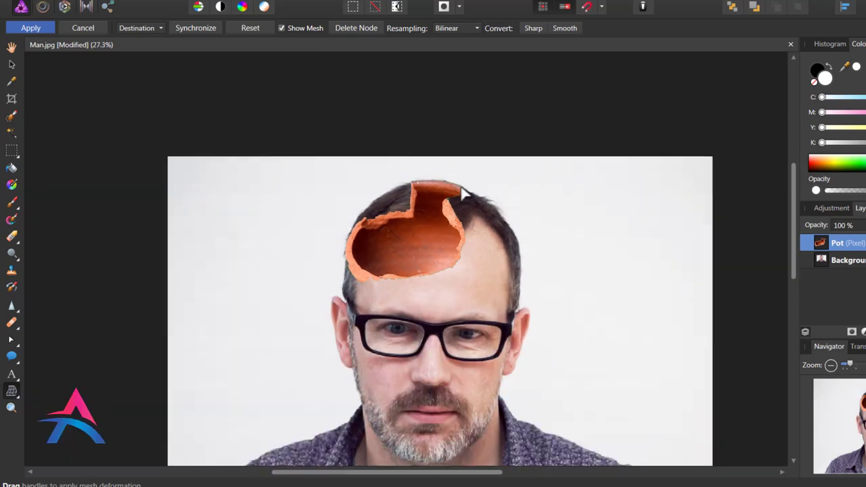
{"action": "scroll", "coordinate": [438, 290], "scroll_direction": "up", "scroll_amount": 1}
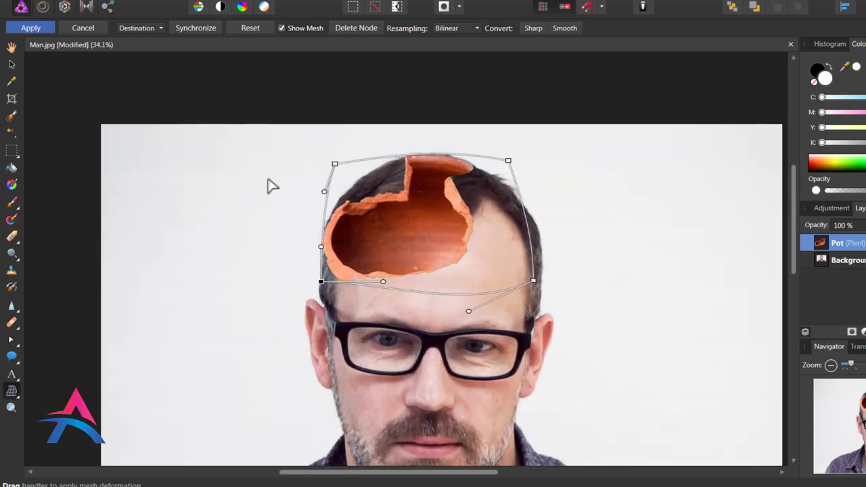
Commit the pot's mesh warp and set up a 172.4 px Clone Brush.
{"action": "left_click", "coordinate": [42, 30]}
{"action": "scroll", "coordinate": [429, 194], "scroll_direction": "up", "scroll_amount": 1}
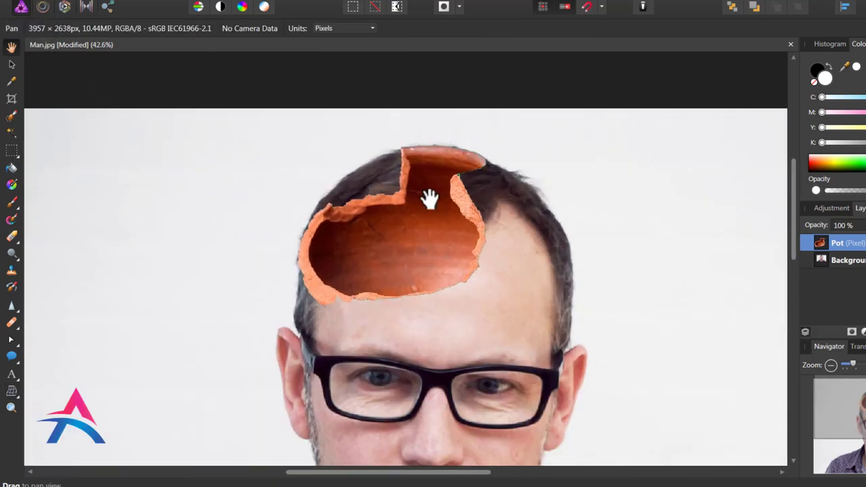
{"action": "scroll", "coordinate": [536, 188], "scroll_direction": "up", "scroll_amount": 2}
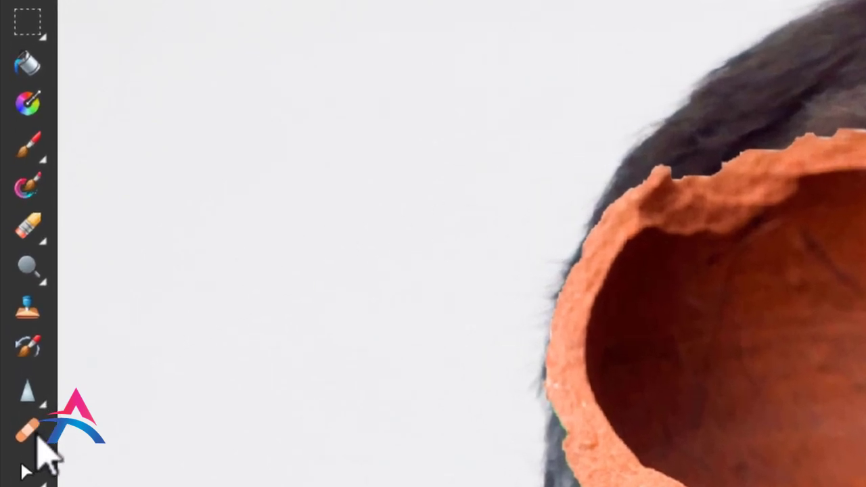
{"action": "left_click", "coordinate": [38, 321]}
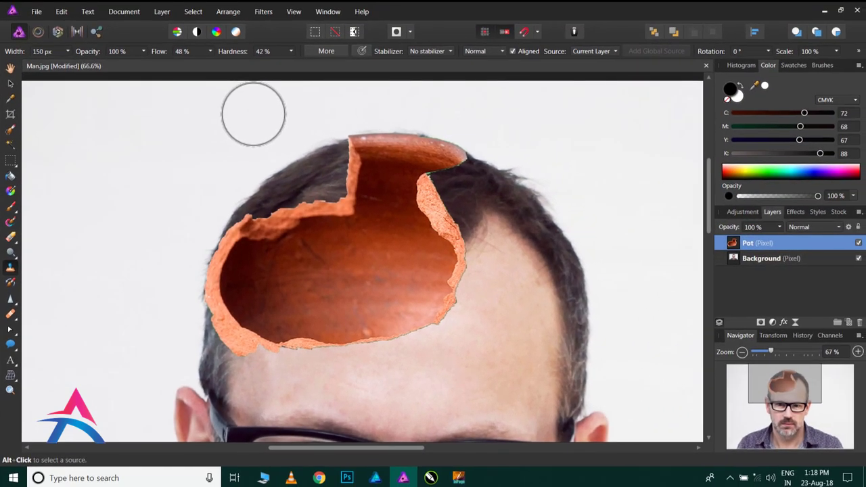
{"action": "key", "text": "bracketright"}
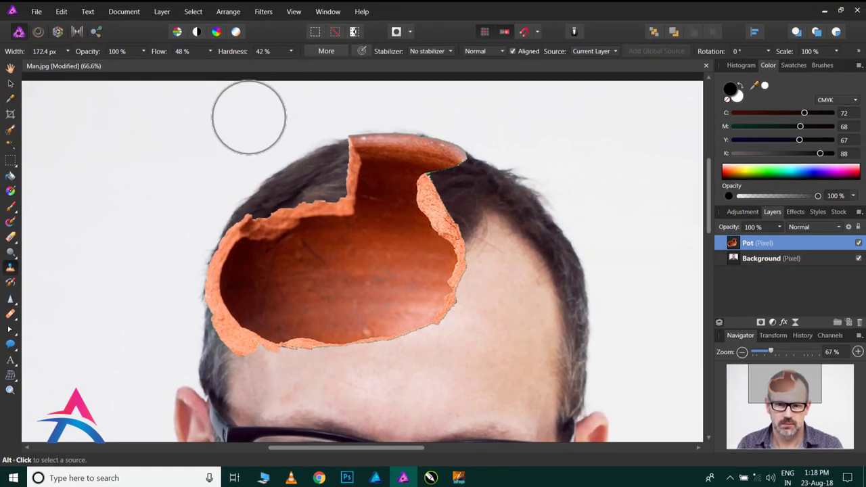
On the Background layer, clone white backdrop over the dark hair above the pot's left rim.
{"action": "left_click", "coordinate": [763, 265]}
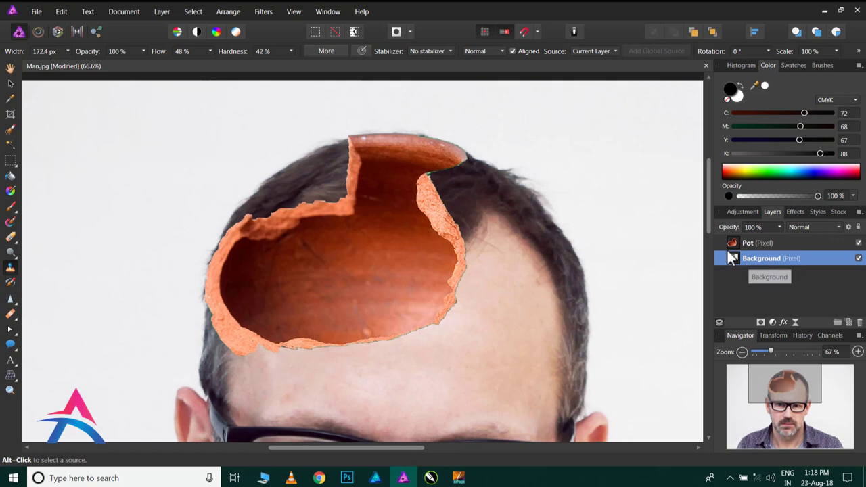
{"action": "left_click", "coordinate": [269, 119], "text": "alt"}
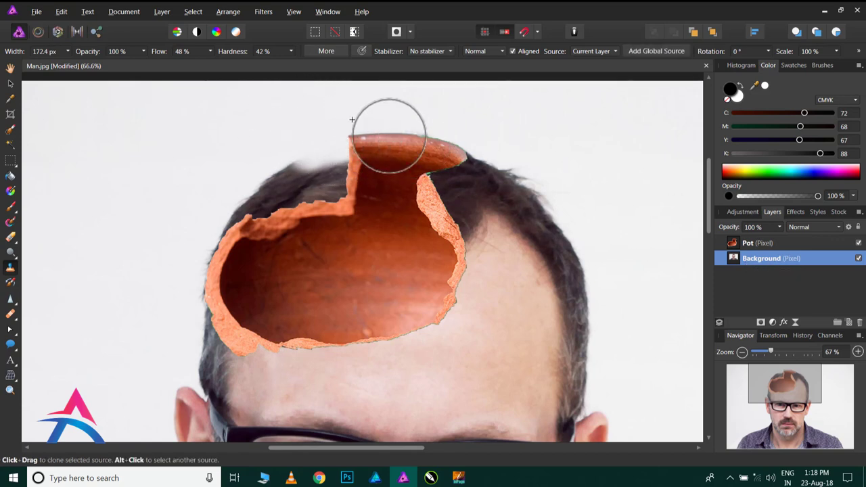
{"action": "mouse_move", "coordinate": [306, 134]}
{"action": "left_mouse_down"}
{"action": "mouse_move", "coordinate": [261, 183]}
{"action": "mouse_move", "coordinate": [318, 170]}
{"action": "mouse_move", "coordinate": [338, 203]}
{"action": "mouse_move", "coordinate": [300, 184]}
{"action": "mouse_move", "coordinate": [344, 187]}
{"action": "mouse_move", "coordinate": [264, 187]}
{"action": "mouse_move", "coordinate": [239, 204]}
{"action": "mouse_move", "coordinate": [223, 199]}
{"action": "mouse_move", "coordinate": [201, 271]}
{"action": "left_mouse_up"}
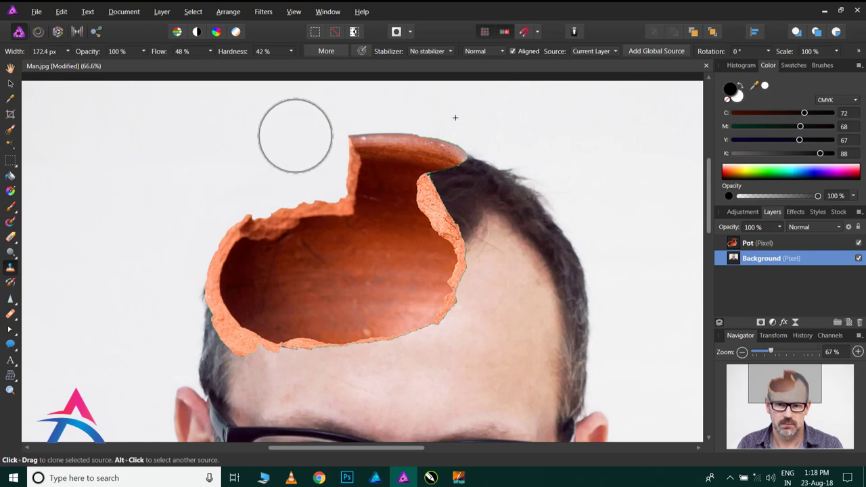
{"action": "scroll", "coordinate": [290, 170], "scroll_direction": "down", "scroll_amount": 2}
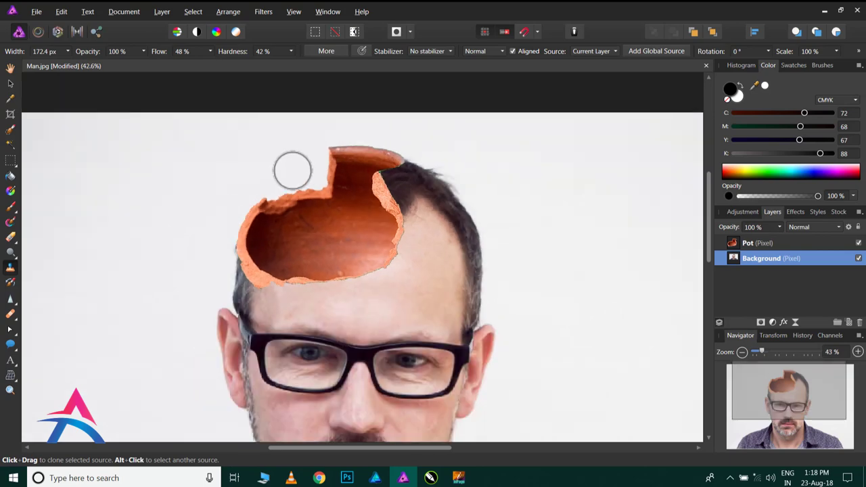
{"action": "scroll", "coordinate": [309, 203], "scroll_direction": "down", "scroll_amount": 1}
{"action": "scroll", "coordinate": [318, 196], "scroll_direction": "up", "scroll_amount": 1}
{"action": "scroll", "coordinate": [327, 192], "scroll_direction": "up", "scroll_amount": 1}
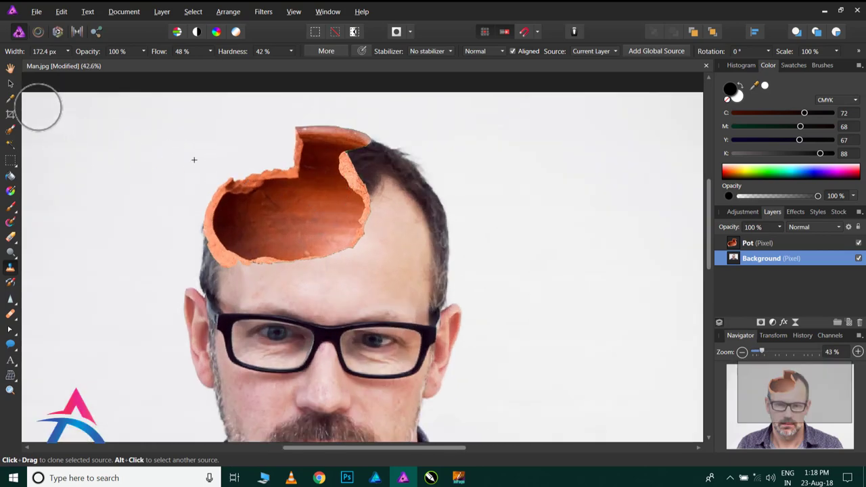
{"action": "left_click", "coordinate": [11, 84]}
Shear the Pot layer so its left side drops slightly, then reselect the Pot layer.
{"action": "left_click", "coordinate": [277, 203]}
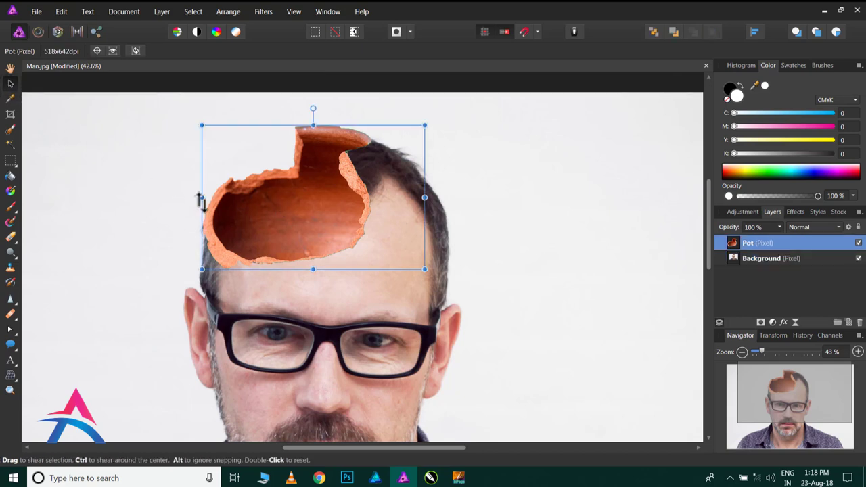
{"action": "left_click_drag", "start_coordinate": [199, 202], "coordinate": [200, 209]}
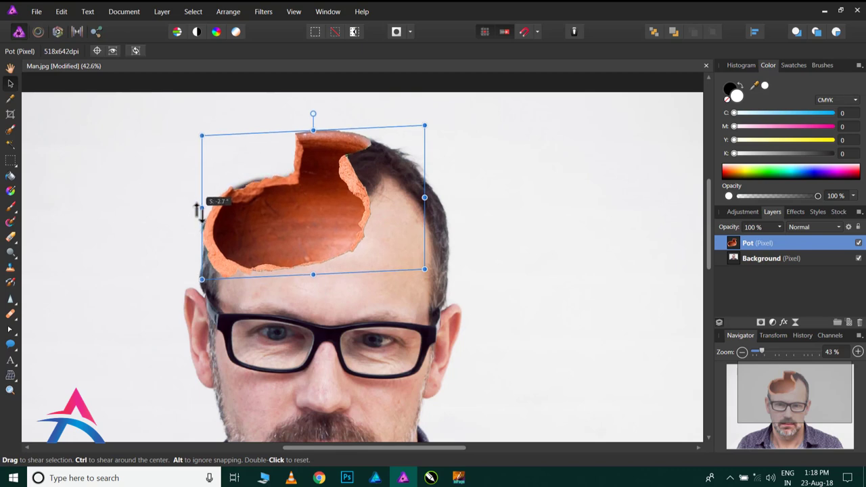
{"action": "left_click", "coordinate": [168, 169]}
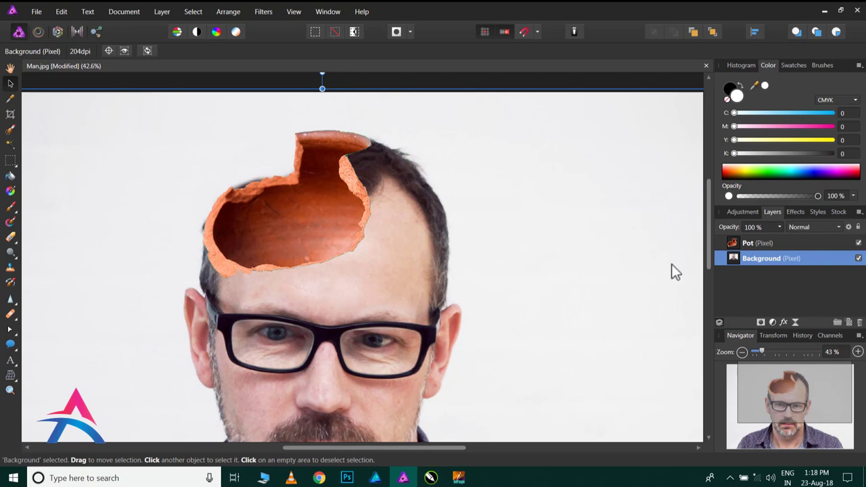
{"action": "left_click", "coordinate": [10, 269]}
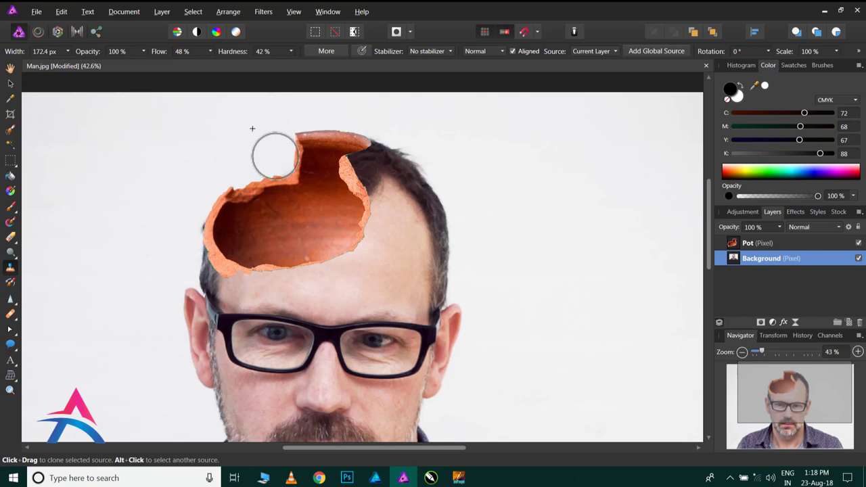
{"action": "left_click", "coordinate": [11, 84]}
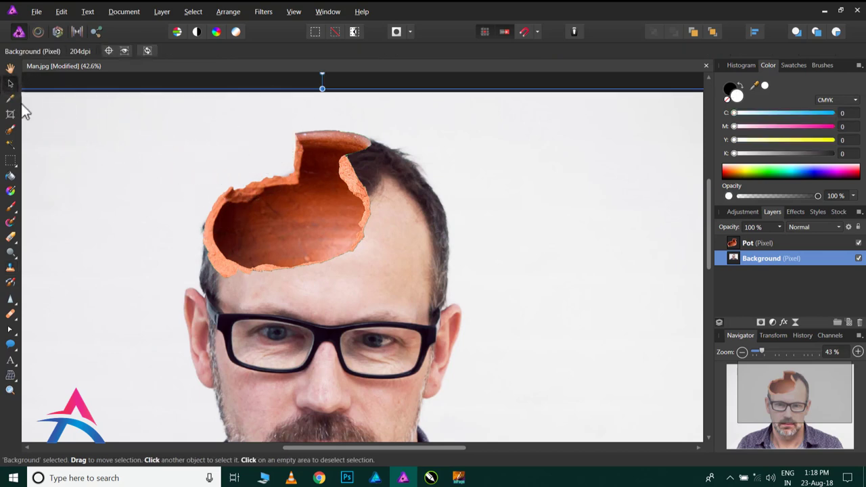
{"action": "left_click", "coordinate": [304, 237]}
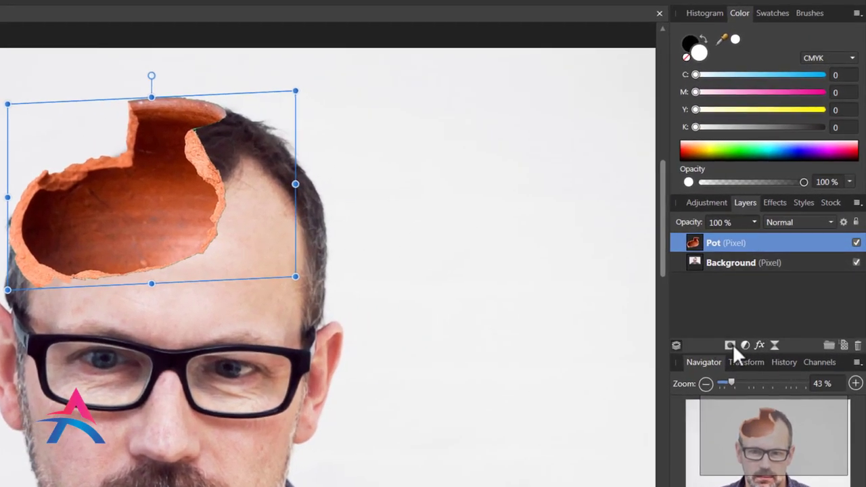
Add a Curves adjustment limited to the Pot layer and raise its midtones.
{"action": "left_click", "coordinate": [746, 345]}
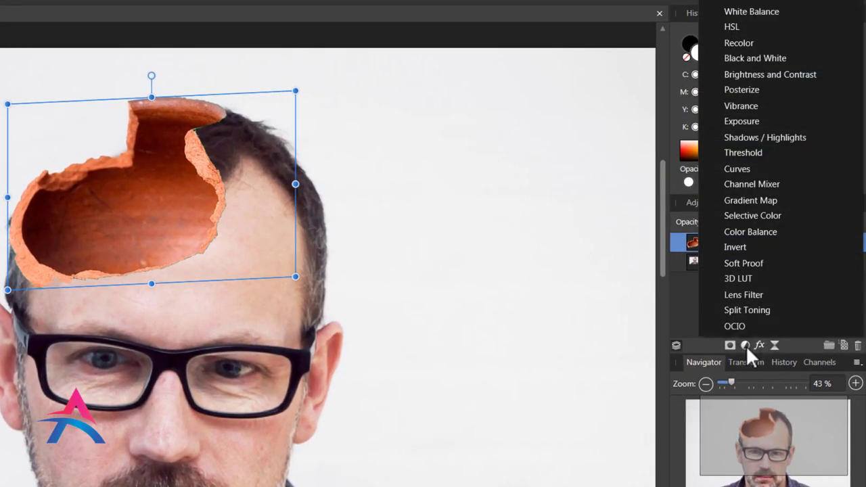
{"action": "left_click", "coordinate": [733, 171]}
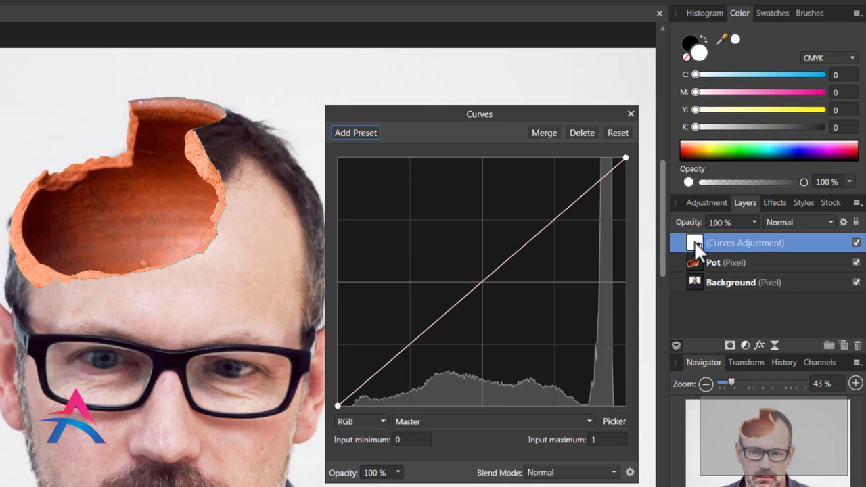
{"action": "left_click_drag", "start_coordinate": [694, 241], "coordinate": [705, 263]}
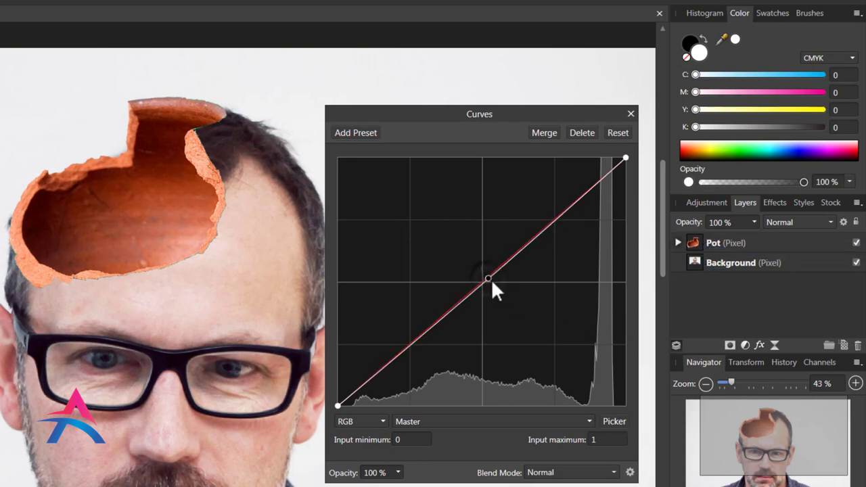
{"action": "left_click_drag", "start_coordinate": [487, 277], "coordinate": [483, 269]}
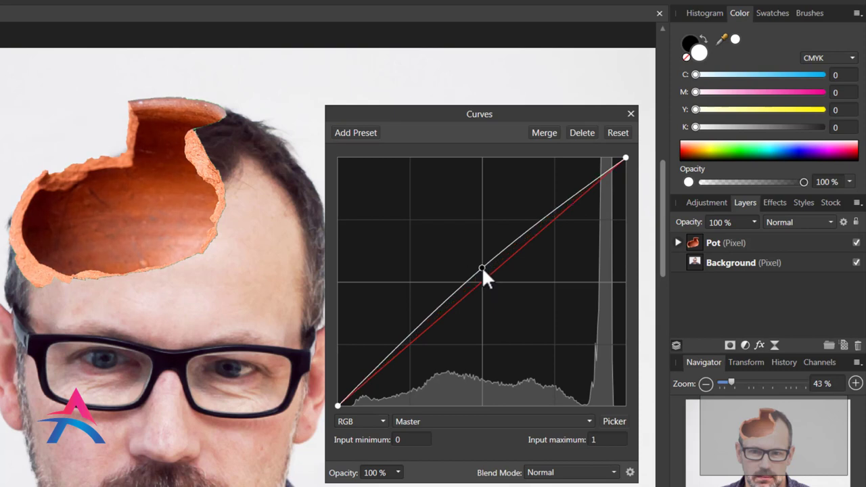
Nest a second Curves inside the Background layer, bending it down with two points to darken the man.
{"action": "left_click", "coordinate": [630, 114]}
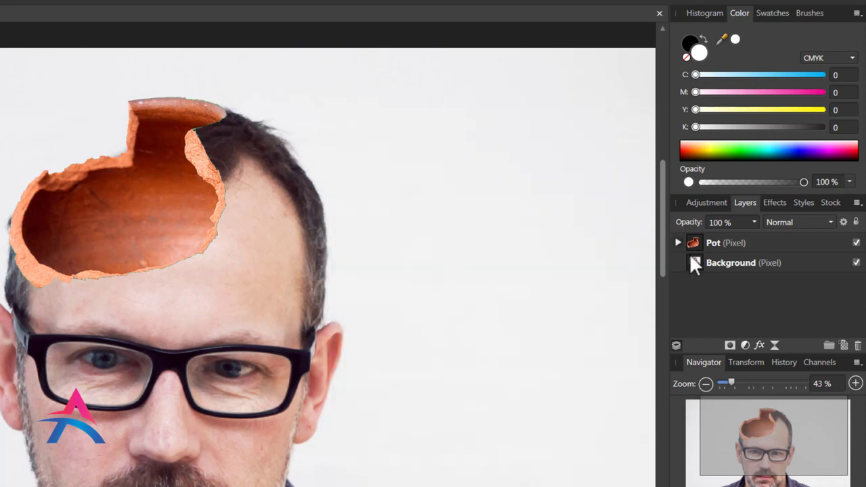
{"action": "left_click", "coordinate": [694, 263]}
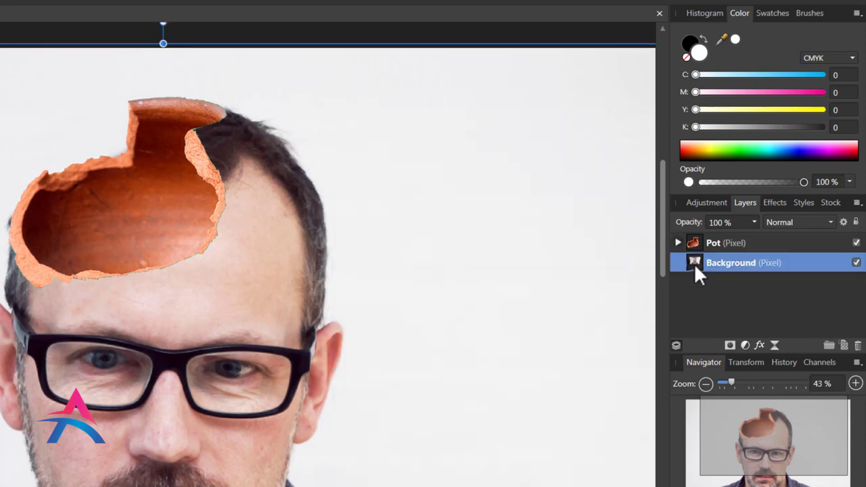
{"action": "left_click", "coordinate": [744, 345]}
{"action": "left_click", "coordinate": [750, 173]}
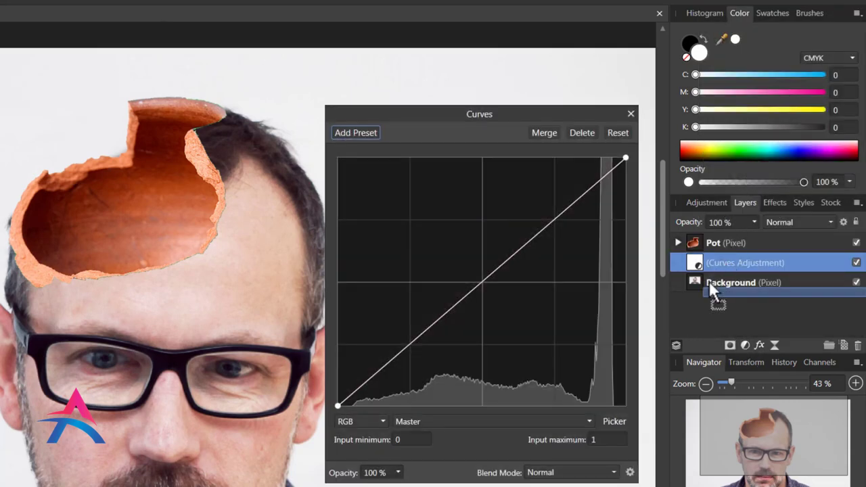
{"action": "left_click_drag", "start_coordinate": [700, 264], "coordinate": [709, 280]}
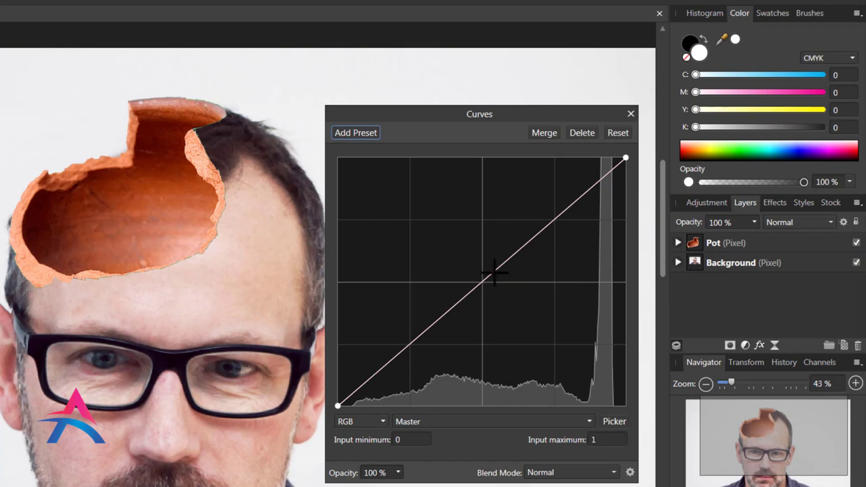
{"action": "left_click_drag", "start_coordinate": [498, 273], "coordinate": [506, 287]}
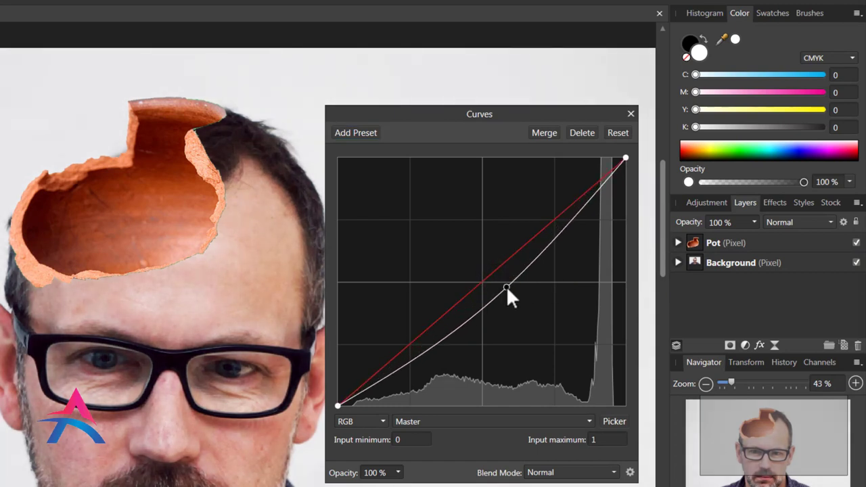
{"action": "mouse_move", "coordinate": [441, 339]}
{"action": "left_mouse_down"}
{"action": "mouse_move", "coordinate": [431, 337]}
{"action": "mouse_move", "coordinate": [444, 345]}
{"action": "left_mouse_up"}
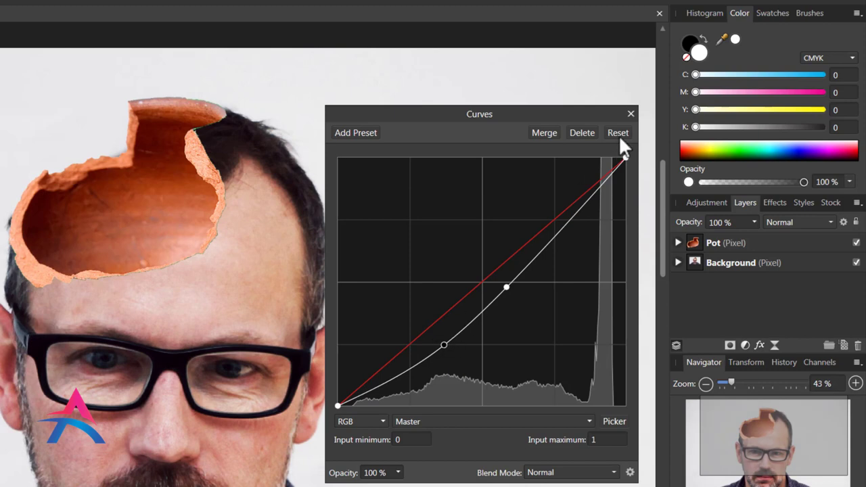
{"action": "left_click", "coordinate": [630, 114]}
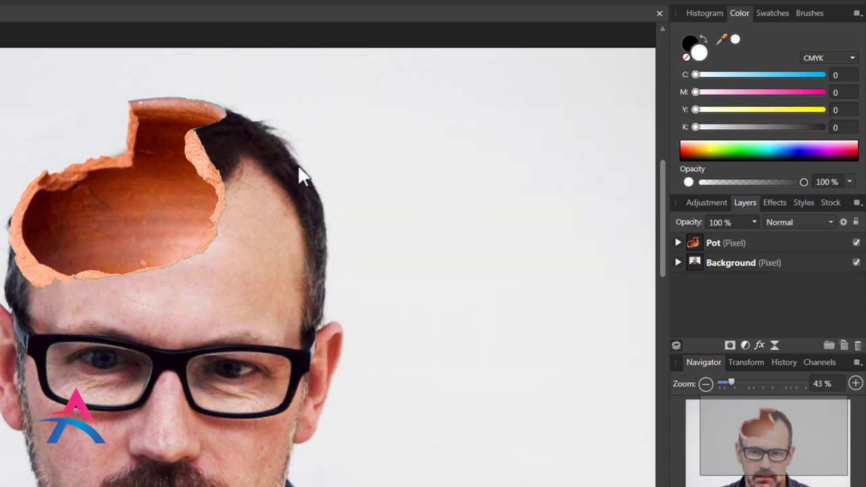
Select the Pot layer and set up a smaller Clone Brush.
{"action": "scroll", "coordinate": [301, 174], "scroll_direction": "down", "scroll_amount": 3}
{"action": "scroll", "coordinate": [297, 205], "scroll_direction": "up", "scroll_amount": 1}
{"action": "scroll", "coordinate": [270, 223], "scroll_direction": "up", "scroll_amount": 1}
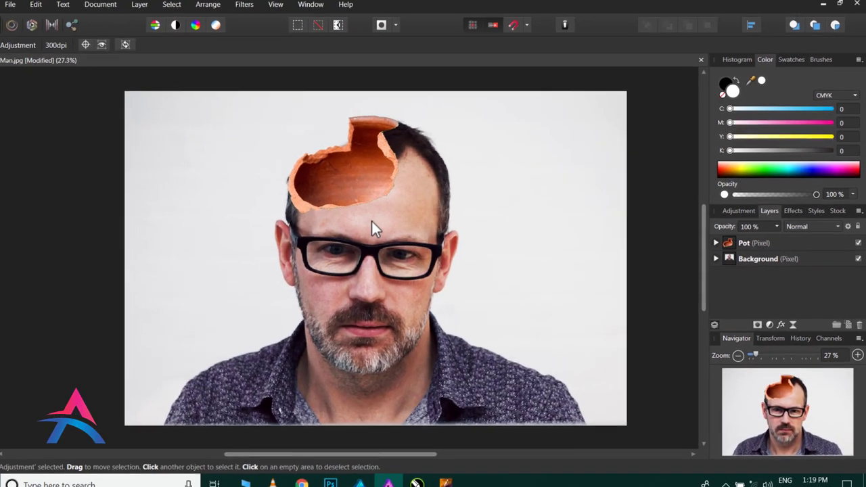
{"action": "scroll", "coordinate": [431, 205], "scroll_direction": "up", "scroll_amount": 1}
{"action": "scroll", "coordinate": [399, 102], "scroll_direction": "up", "scroll_amount": 3}
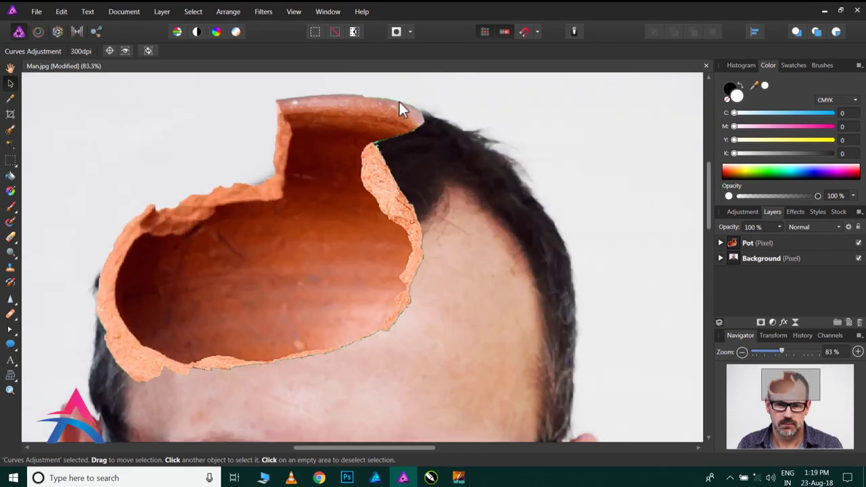
{"action": "scroll", "coordinate": [399, 103], "scroll_direction": "up", "scroll_amount": 1}
{"action": "scroll", "coordinate": [403, 99], "scroll_direction": "up", "scroll_amount": 1}
{"action": "scroll", "coordinate": [403, 99], "scroll_direction": "up", "scroll_amount": 1}
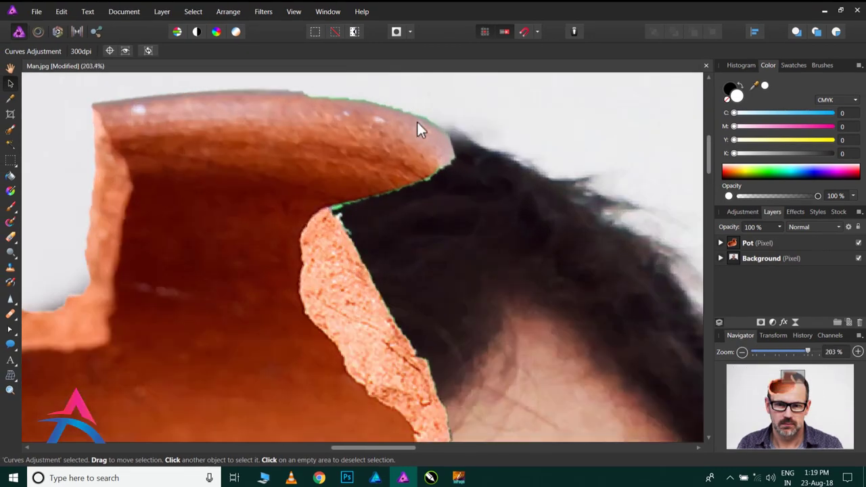
{"action": "scroll", "coordinate": [371, 140], "scroll_direction": "up", "scroll_amount": 1}
{"action": "scroll", "coordinate": [371, 140], "scroll_direction": "up", "scroll_amount": 1}
{"action": "scroll", "coordinate": [374, 139], "scroll_direction": "up", "scroll_amount": 1}
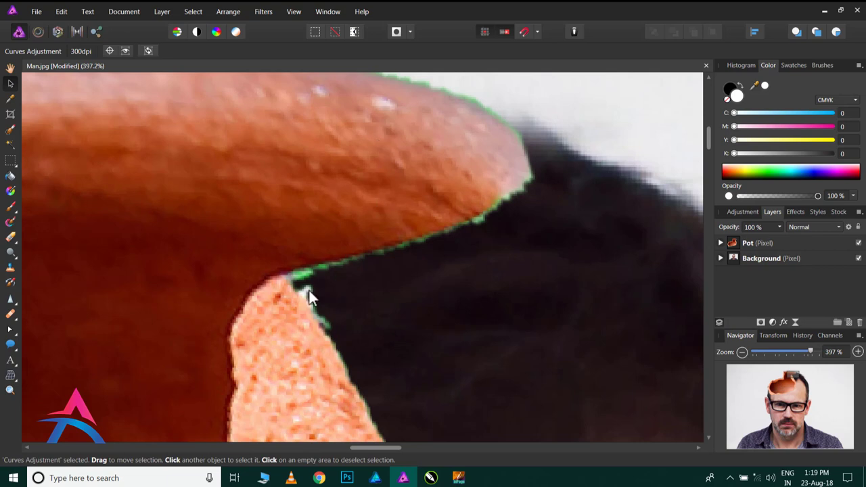
{"action": "left_click", "coordinate": [277, 305]}
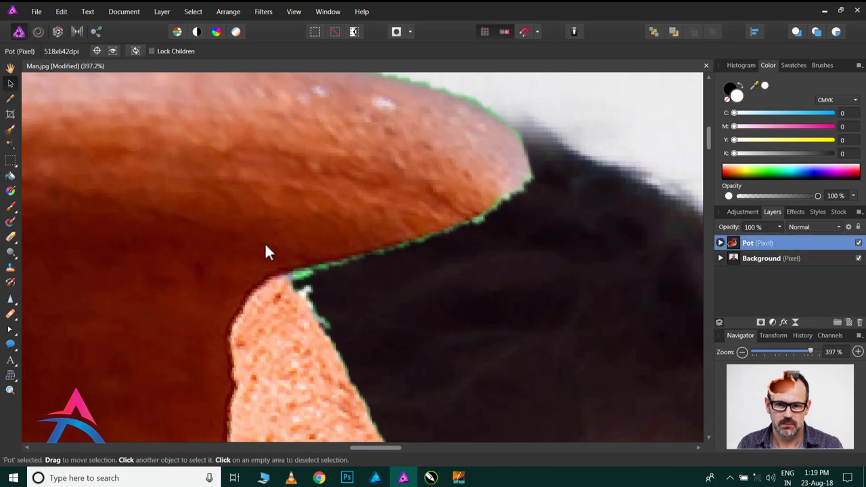
{"action": "left_click", "coordinate": [12, 269]}
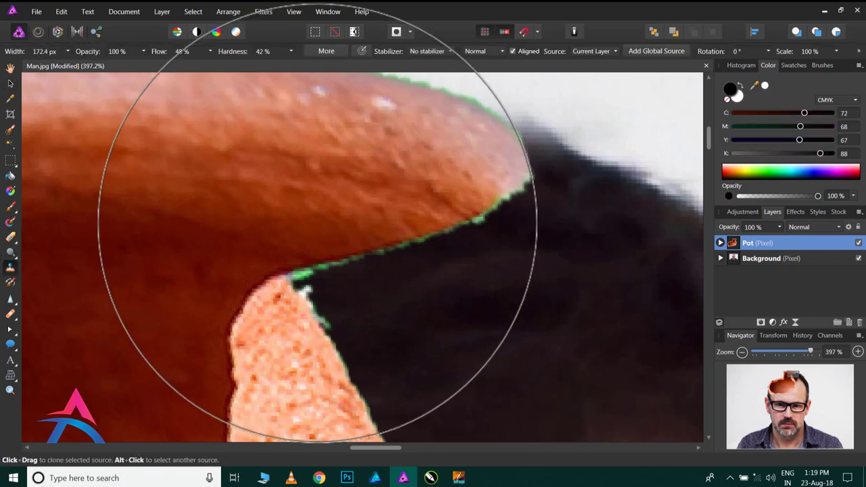
{"action": "key", "text": "bracketleft"}
{"action": "key", "text": "bracketleft"}
{"action": "key", "text": "bracketleft"}
{"action": "key", "text": "bracketleft"}
{"action": "key", "text": "bracketleft"}
{"action": "key", "text": "bracketleft"}
{"action": "key", "text": "bracketleft"}
{"action": "key", "text": "bracketleft"}
{"action": "key", "text": "bracketleft"}
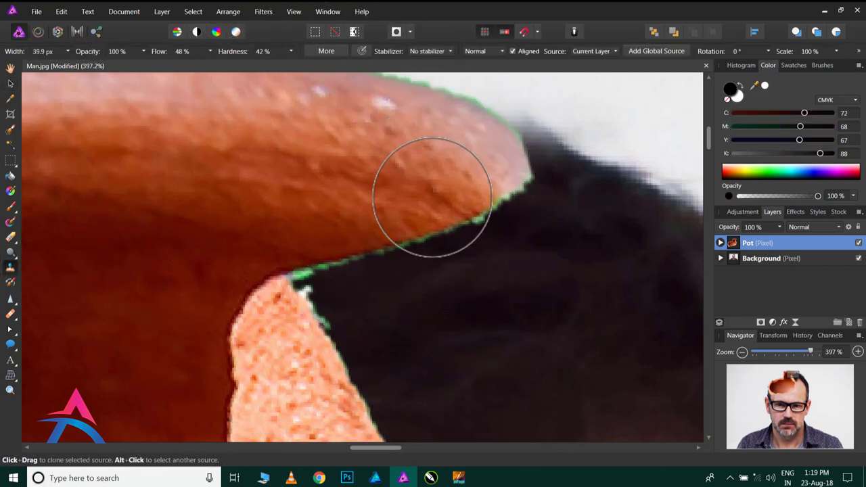
Clone clean pot colour over the green fringe along the pot's edge.
{"action": "left_click", "coordinate": [485, 192], "text": "alt"}
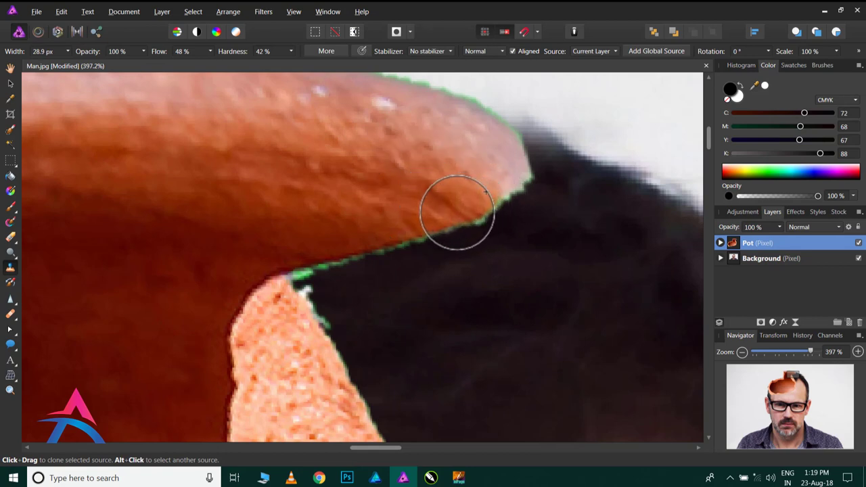
{"action": "left_click", "coordinate": [447, 205], "text": "alt"}
{"action": "left_click", "coordinate": [448, 222]}
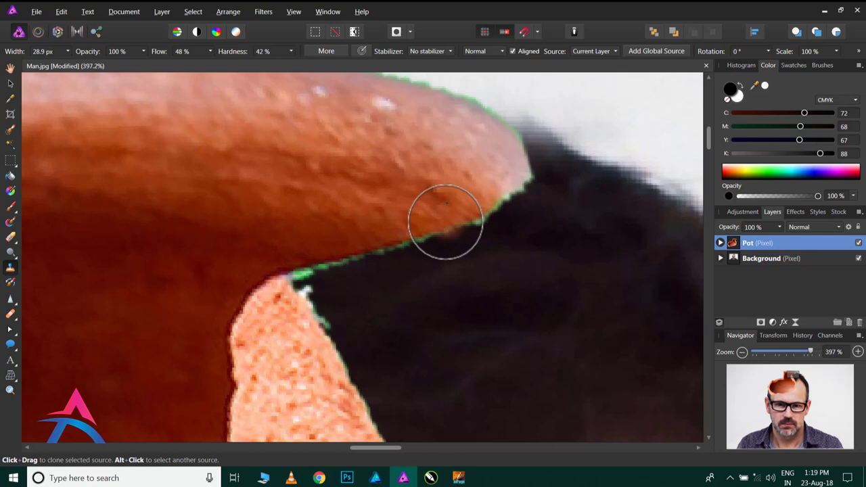
{"action": "mouse_move", "coordinate": [445, 222]}
{"action": "left_mouse_down"}
{"action": "mouse_move", "coordinate": [296, 261]}
{"action": "mouse_move", "coordinate": [280, 251]}
{"action": "mouse_move", "coordinate": [296, 251]}
{"action": "mouse_move", "coordinate": [285, 299]}
{"action": "mouse_move", "coordinate": [315, 336]}
{"action": "left_mouse_up"}
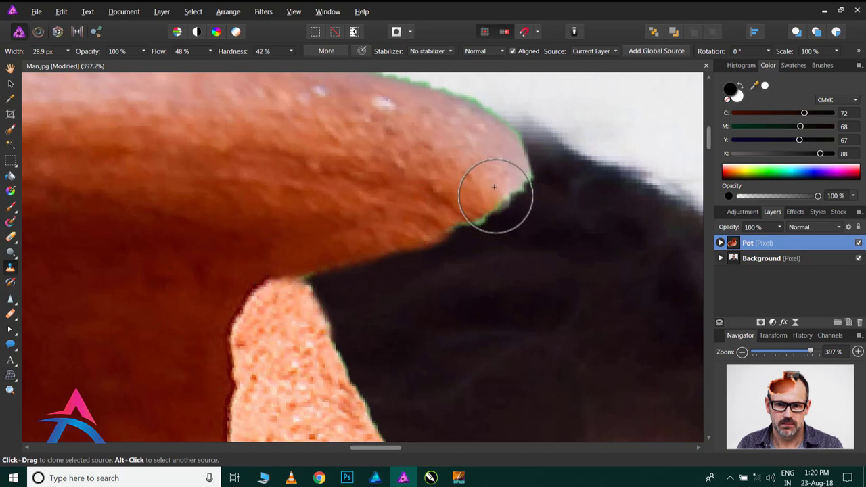
Smooth the top-rim bump and fringe and paint out the white highlights on the pot's top.
{"action": "left_click", "coordinate": [487, 142], "text": "alt"}
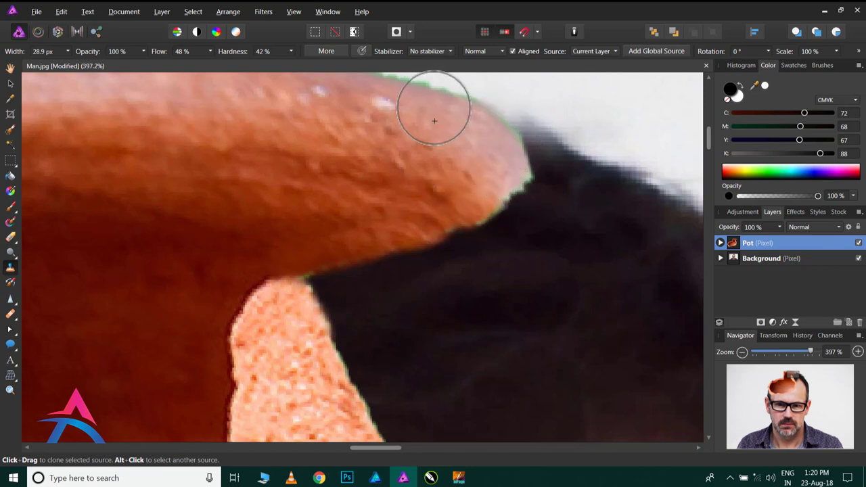
{"action": "left_click_drag", "start_coordinate": [450, 169], "coordinate": [501, 277]}
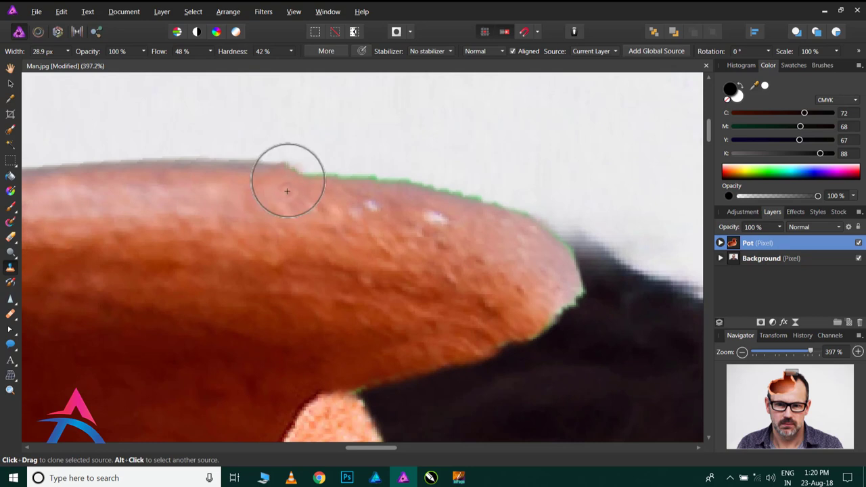
{"action": "mouse_move", "coordinate": [287, 191]}
{"action": "left_mouse_down"}
{"action": "mouse_move", "coordinate": [415, 209]}
{"action": "mouse_move", "coordinate": [549, 251]}
{"action": "mouse_move", "coordinate": [566, 289]}
{"action": "mouse_move", "coordinate": [482, 340]}
{"action": "left_mouse_up"}
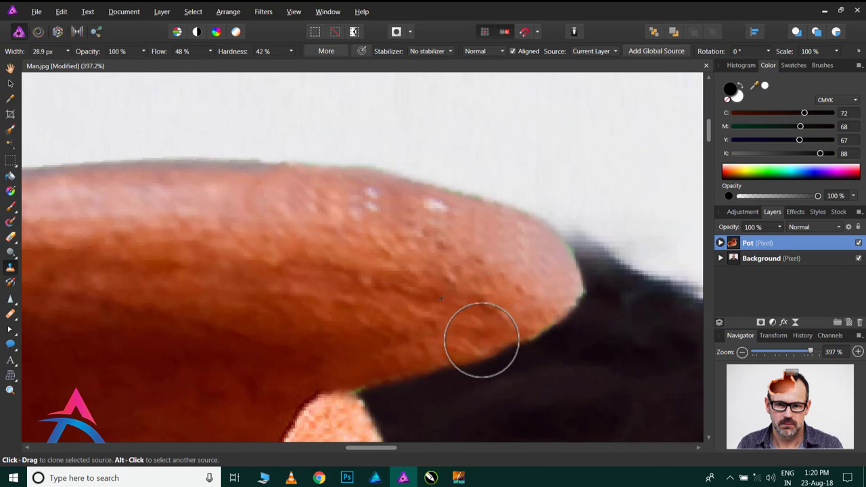
{"action": "left_click", "coordinate": [511, 240], "text": "alt"}
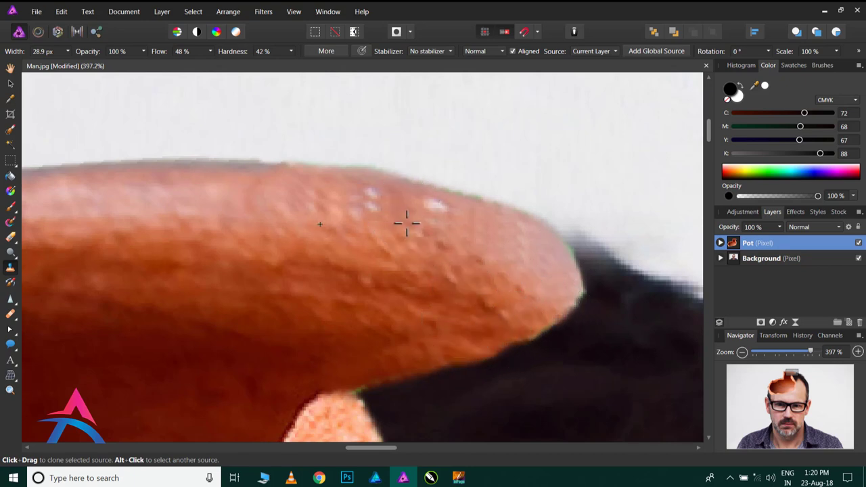
{"action": "mouse_move", "coordinate": [433, 211]}
{"action": "left_mouse_down"}
{"action": "mouse_move", "coordinate": [379, 213]}
{"action": "mouse_move", "coordinate": [369, 200]}
{"action": "left_mouse_up"}
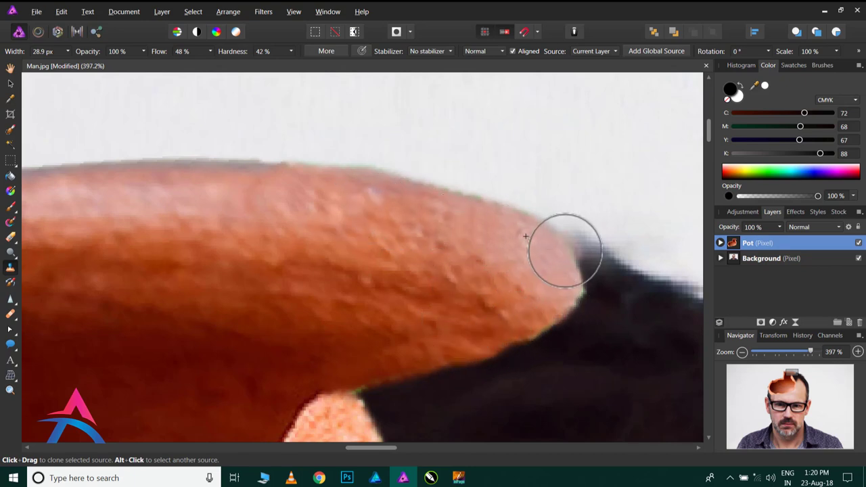
{"action": "scroll", "coordinate": [462, 228], "scroll_direction": "down", "scroll_amount": 2}
{"action": "scroll", "coordinate": [458, 195], "scroll_direction": "down", "scroll_amount": 2}
{"action": "scroll", "coordinate": [453, 161], "scroll_direction": "down", "scroll_amount": 2}
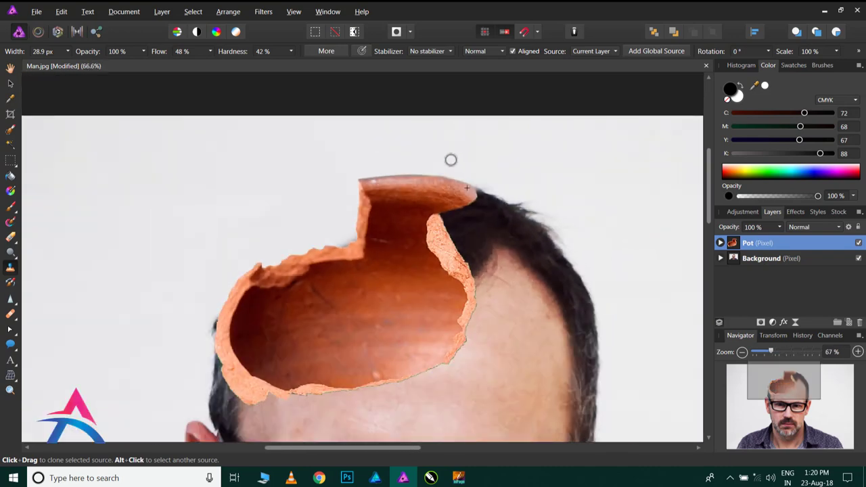
{"action": "scroll", "coordinate": [451, 160], "scroll_direction": "down", "scroll_amount": 2}
{"action": "scroll", "coordinate": [430, 186], "scroll_direction": "down", "scroll_amount": 2}
{"action": "scroll", "coordinate": [403, 170], "scroll_direction": "down", "scroll_amount": 2}
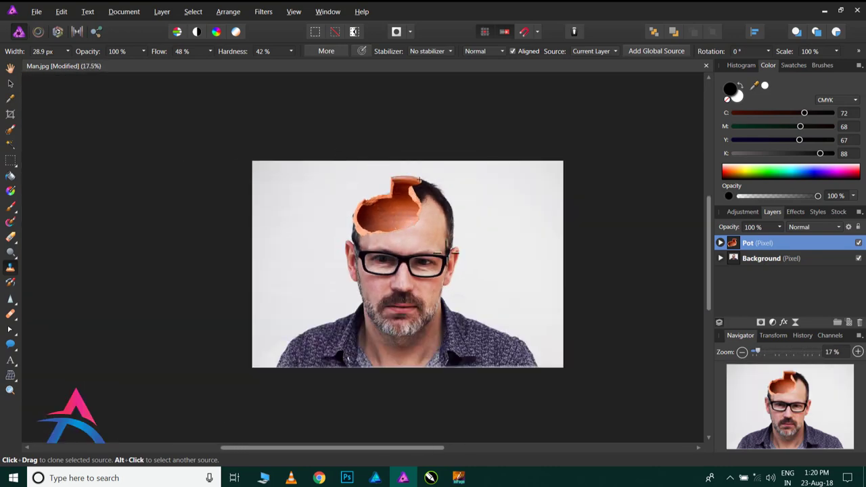
{"action": "scroll", "coordinate": [446, 253], "scroll_direction": "up", "scroll_amount": 1}
{"action": "scroll", "coordinate": [447, 253], "scroll_direction": "up", "scroll_amount": 1}
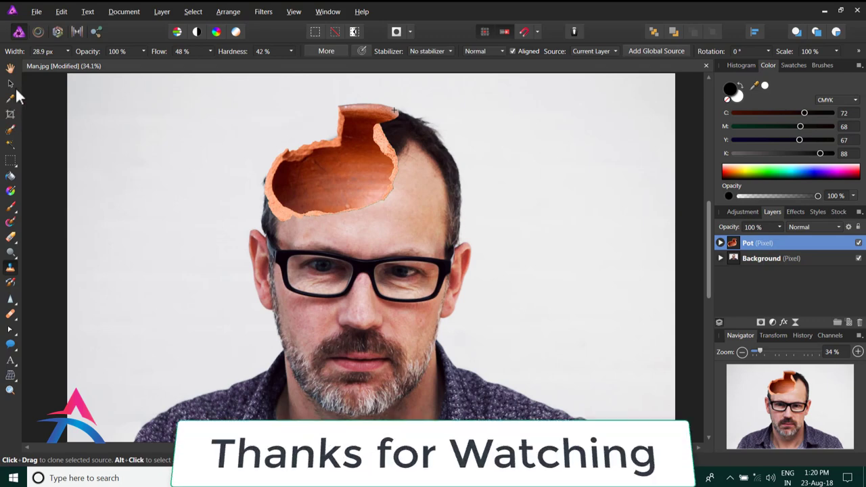
{"action": "key", "text": "v"}
{"action": "left_click_drag", "start_coordinate": [706, 241], "coordinate": [707, 255]}
{"action": "left_click", "coordinate": [669, 224]}
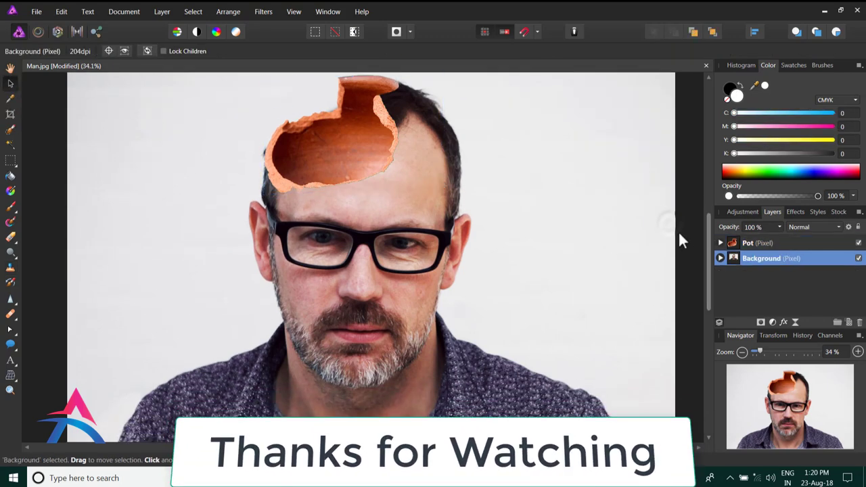